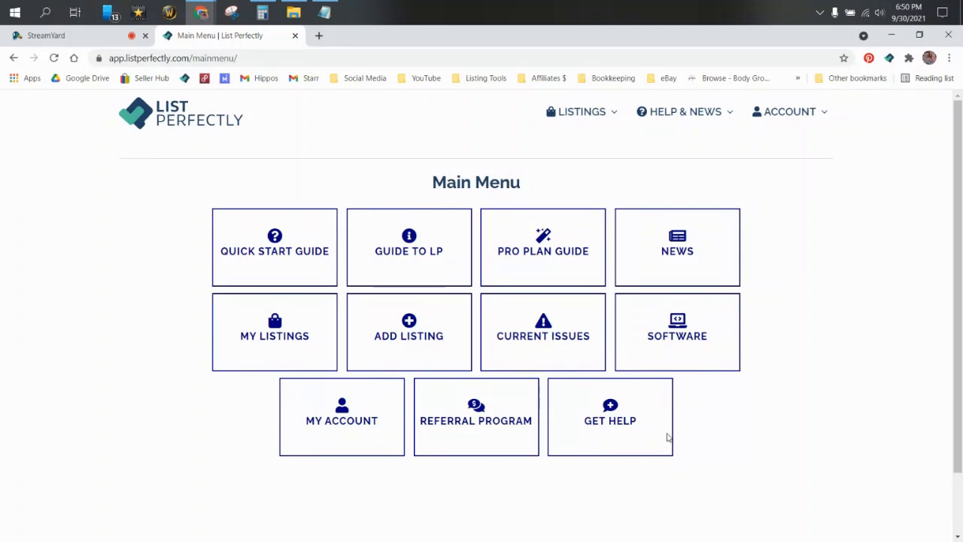
- Start a new listing and apply the "* Plush Stuffed Animal" template
click(582, 113)
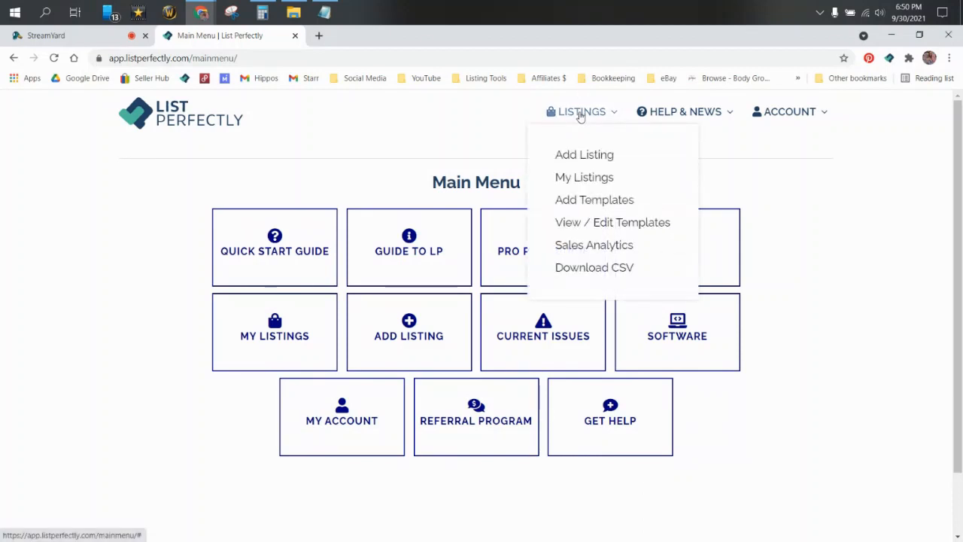
click(579, 158)
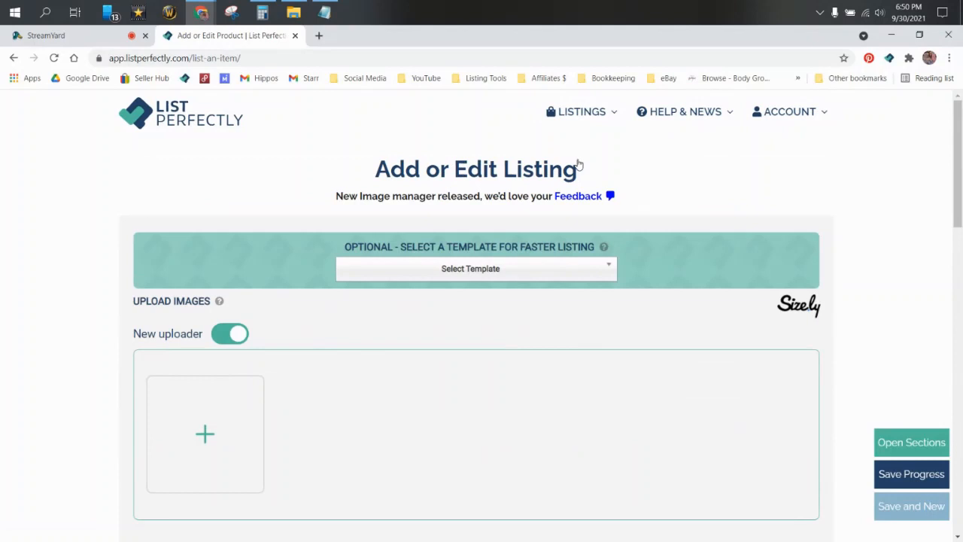
click(561, 265)
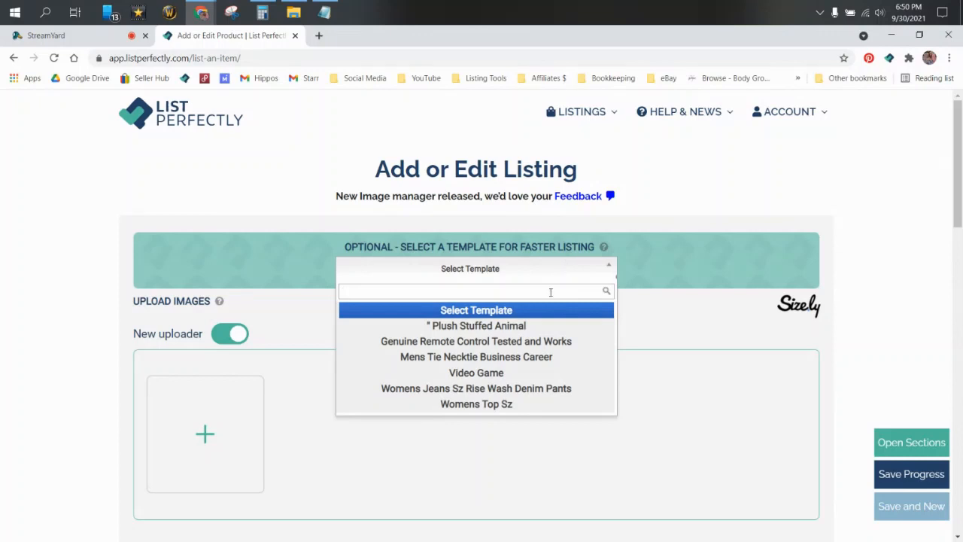
click(541, 325)
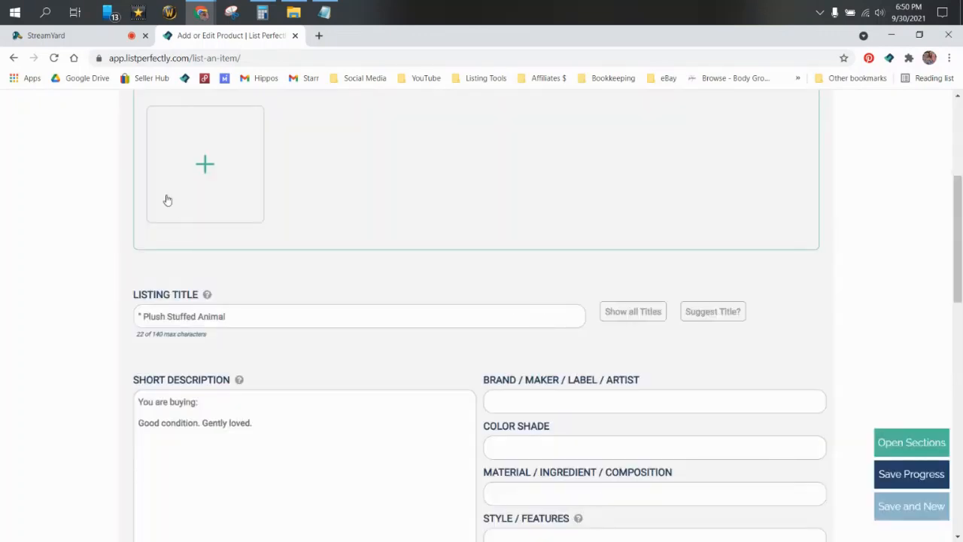
- Upload the three remote control photos, PhotoRoom-20210930_145808_58 through _60, from the Photos For Listing folder
click(195, 160)
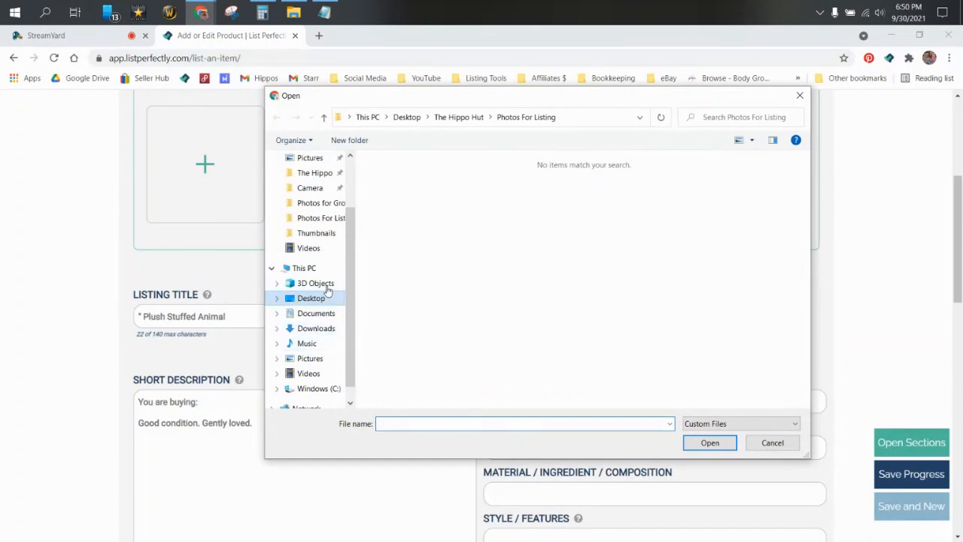
click(304, 217)
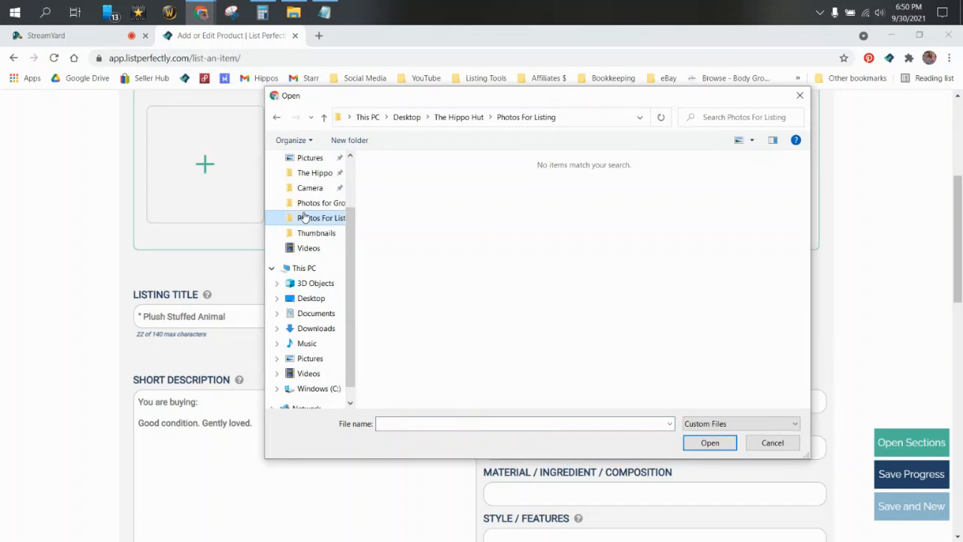
click(382, 188)
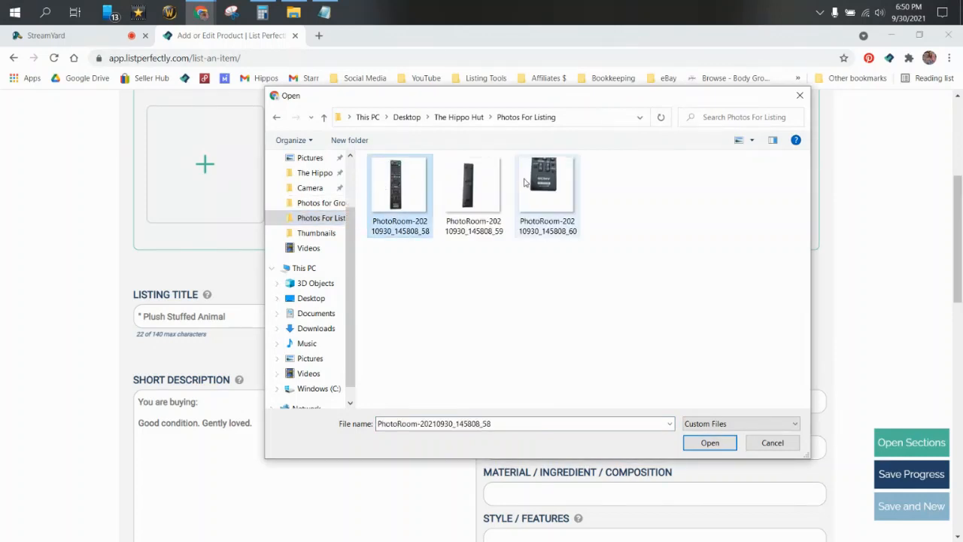
shift+click(524, 183)
click(712, 446)
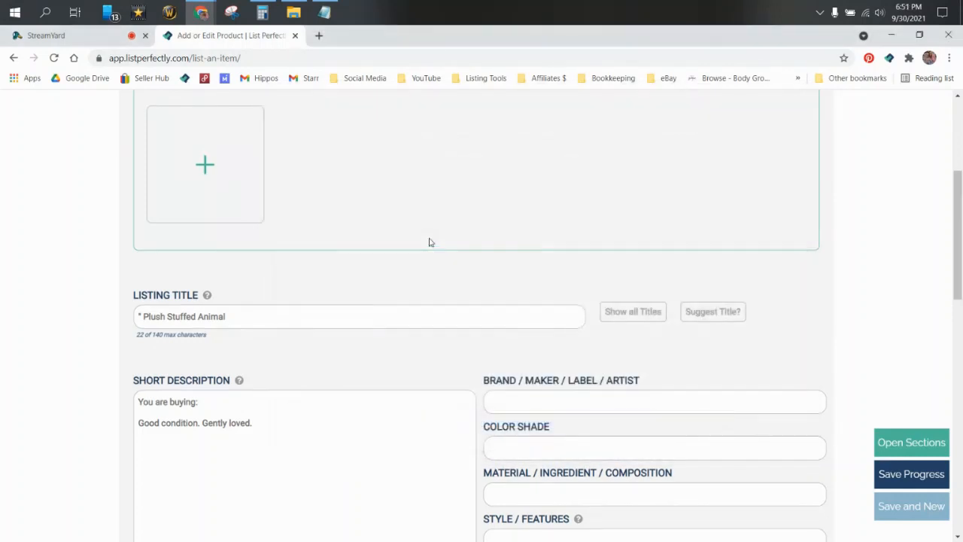
- Switch the listing template to "Genuine Remote Control Tested and Works"
click(447, 271)
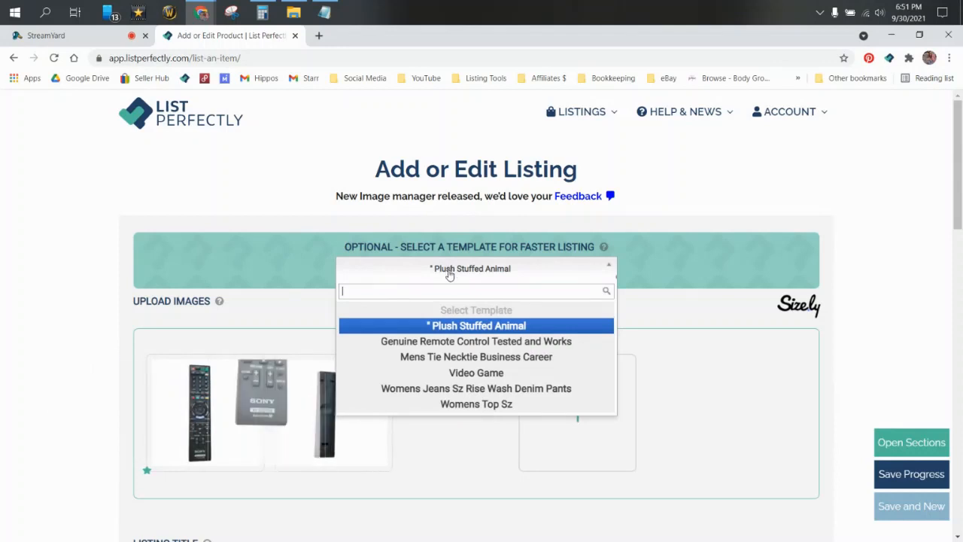
click(453, 341)
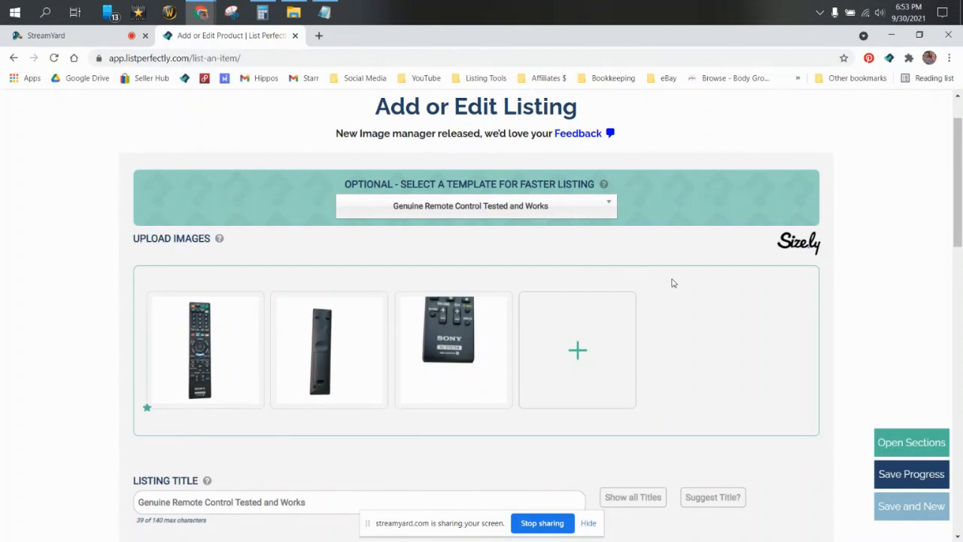
- Remove the background from the first photo, showing the front of the remote, and save the edited image
scroll(800, 181, down, 1)
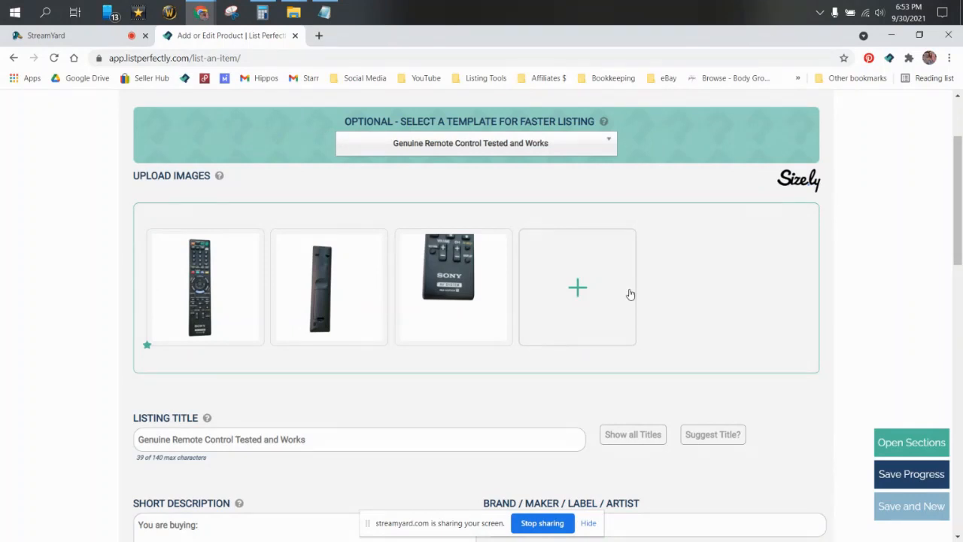
click(205, 288)
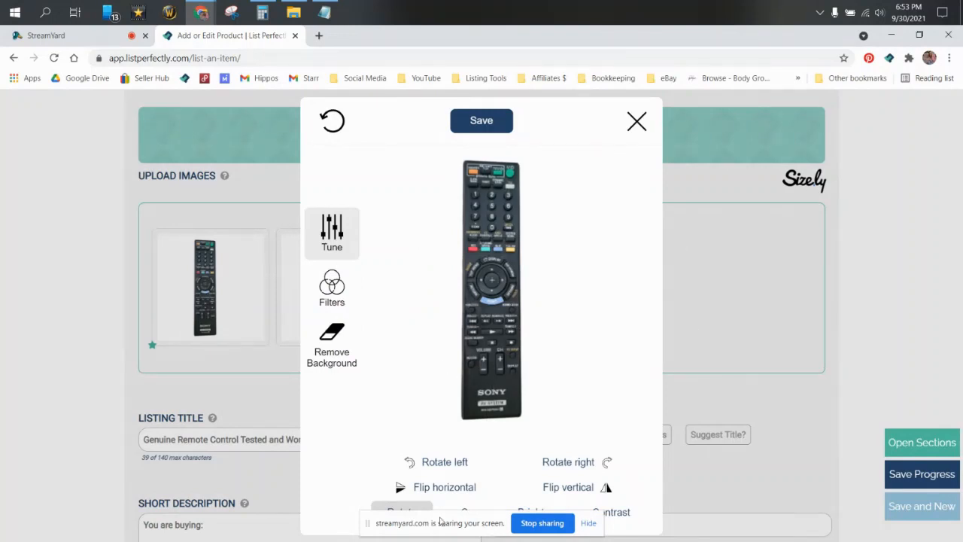
click(342, 335)
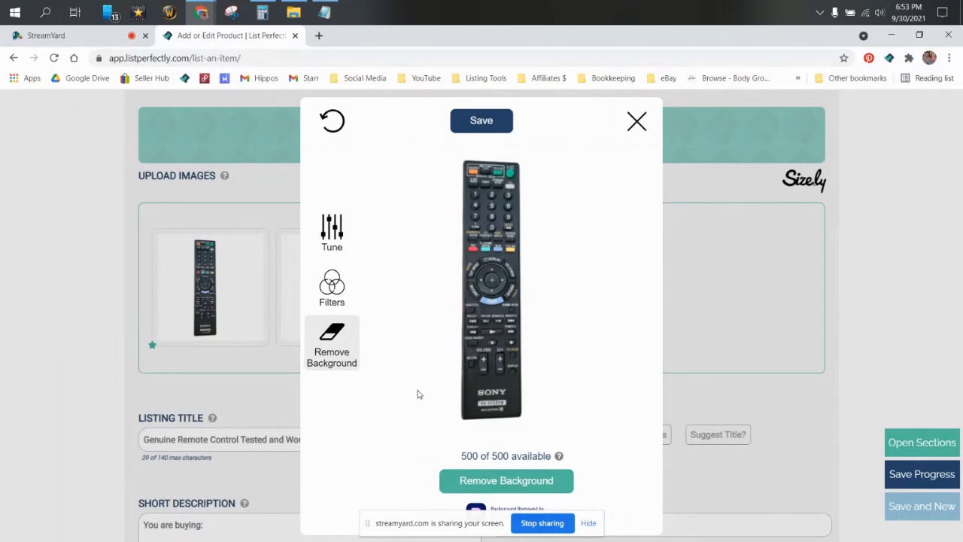
click(570, 486)
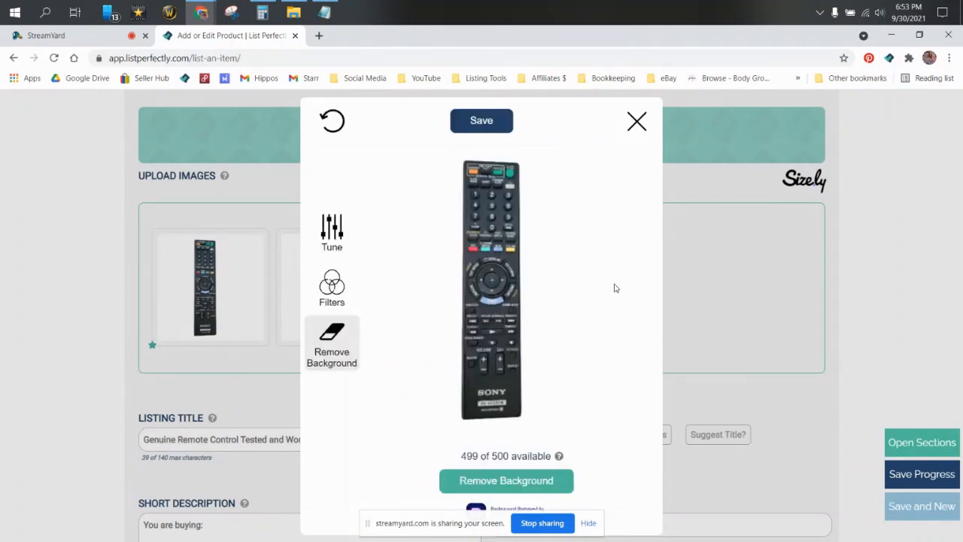
mouse_move(560, 459)
click(589, 523)
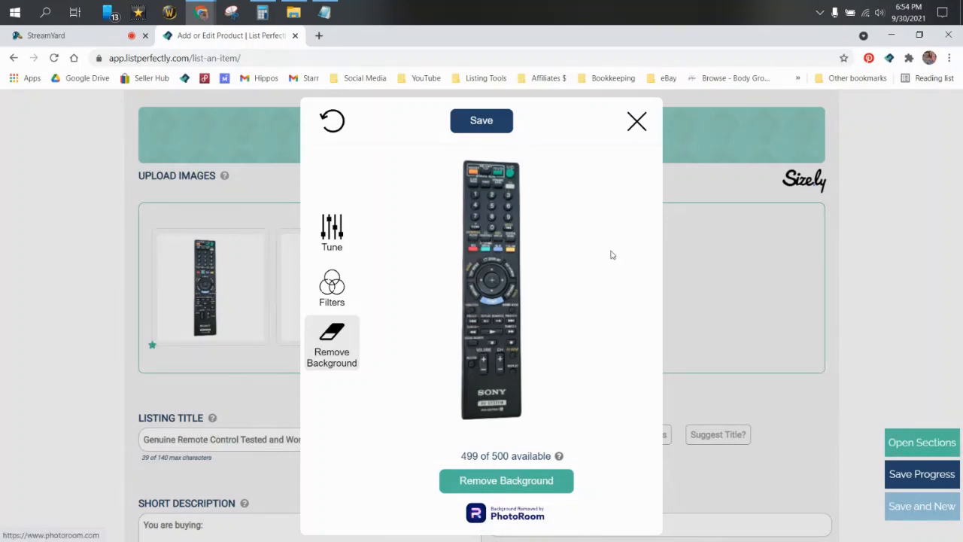
click(465, 121)
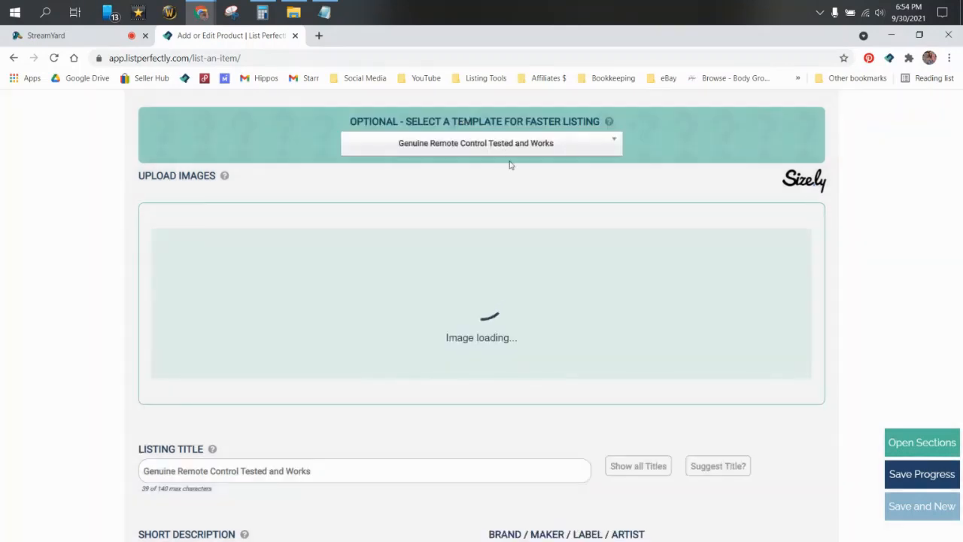
- Try a square crop on the second photo, showing the back of the remote, and close the editor without saving
click(328, 290)
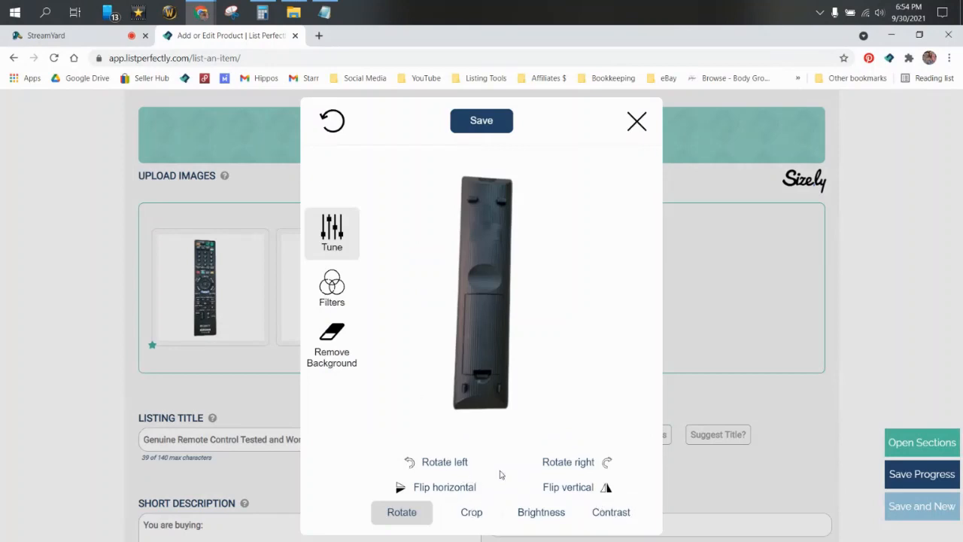
click(474, 512)
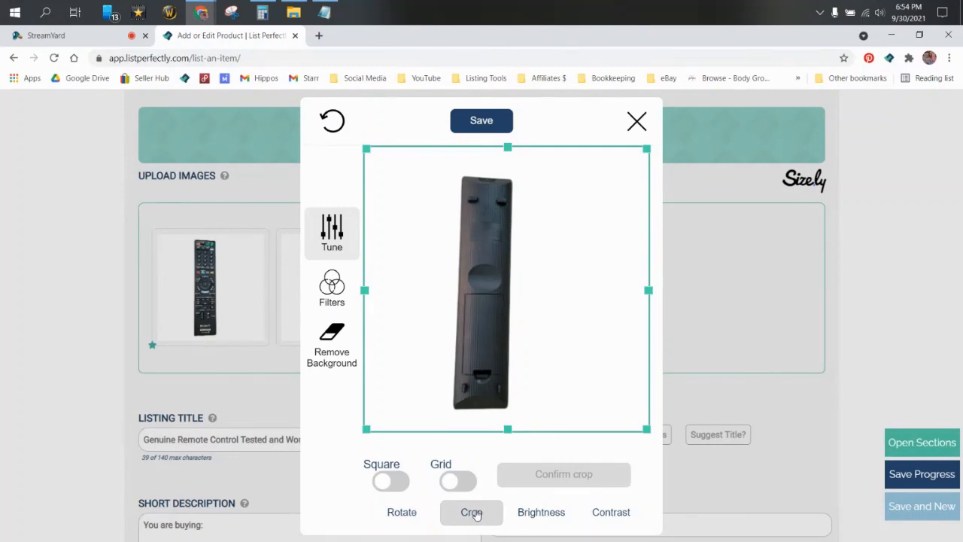
click(380, 486)
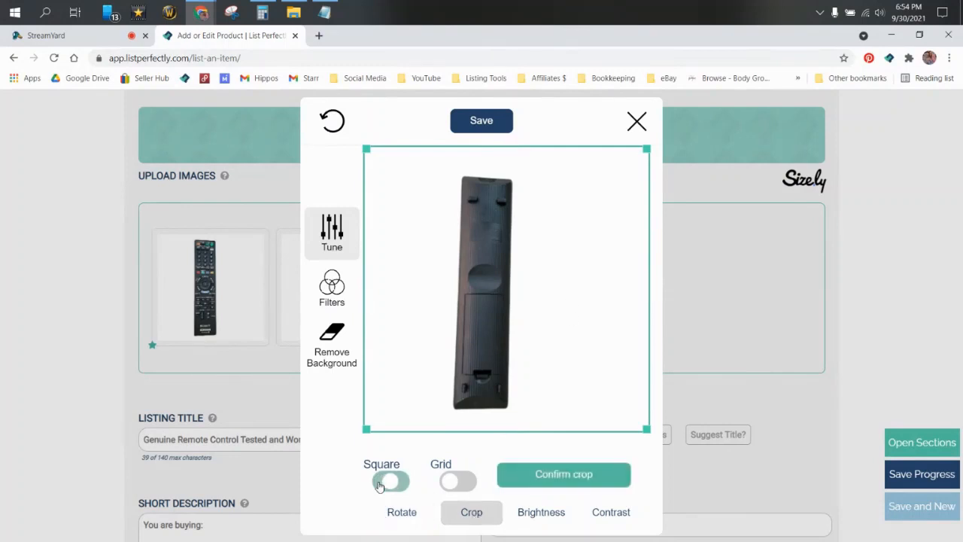
mouse_move(366, 429)
mouse_down()
mouse_move(452, 347)
mouse_move(485, 385)
mouse_move(374, 389)
mouse_move(580, 318)
mouse_move(368, 419)
mouse_up()
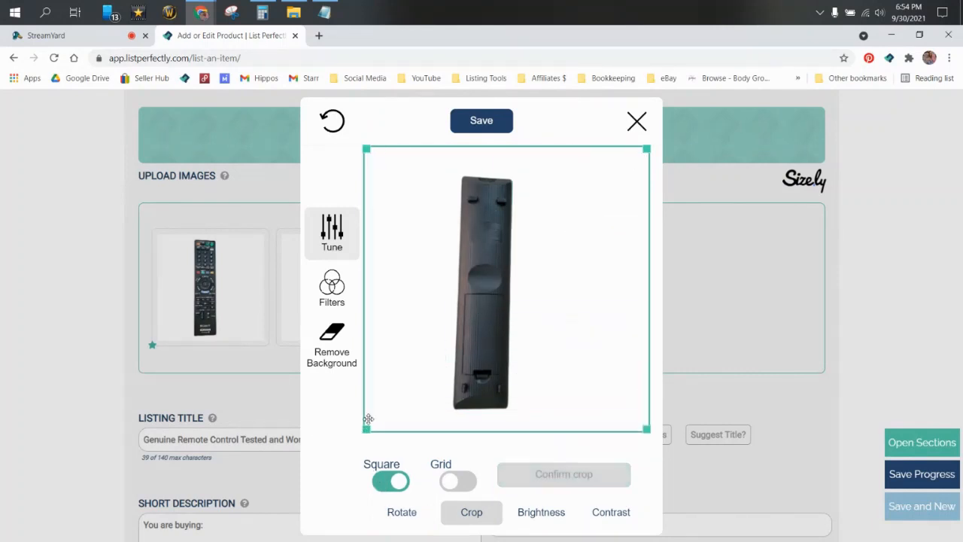
mouse_move(646, 428)
mouse_down()
mouse_move(559, 381)
mouse_move(640, 436)
mouse_up()
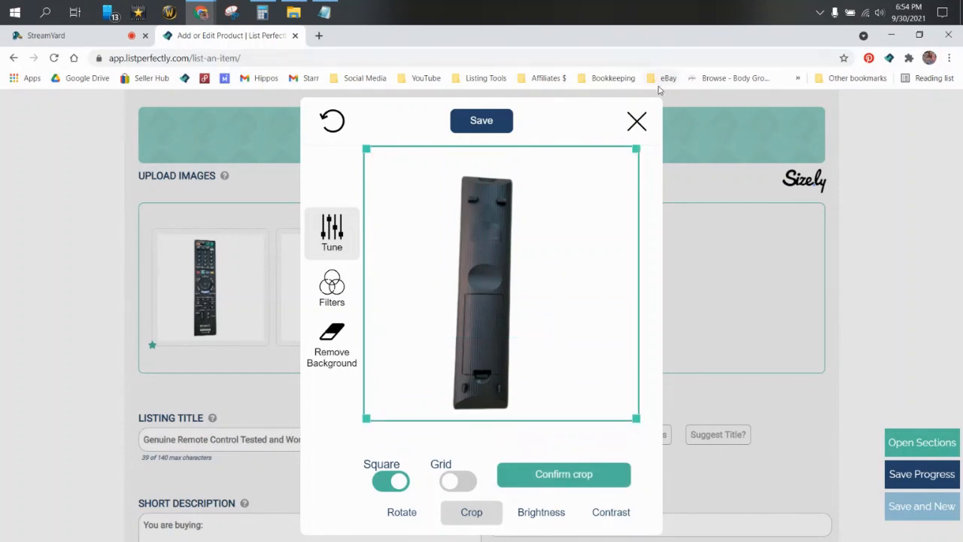
click(637, 122)
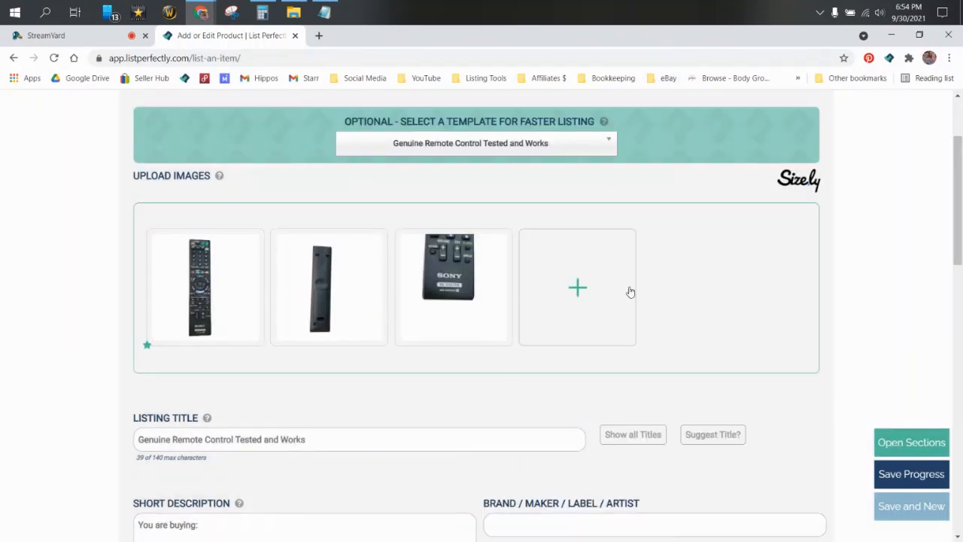
- Edit the listing title to read "Genuine Sony AV System Remote Control FGDADDd Tested and Works"
scroll(595, 299, down, 3)
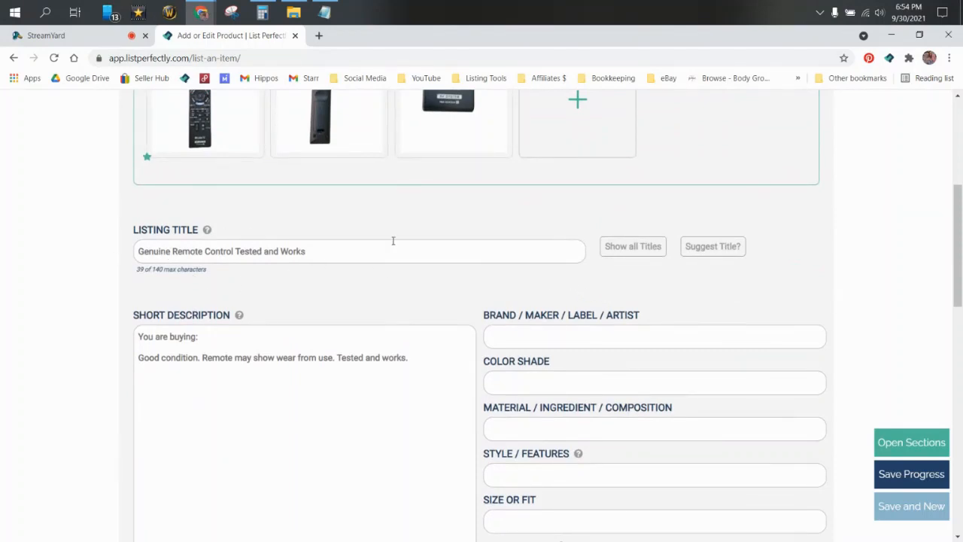
scroll(136, 254, up, 1)
mouse_move(450, 161)
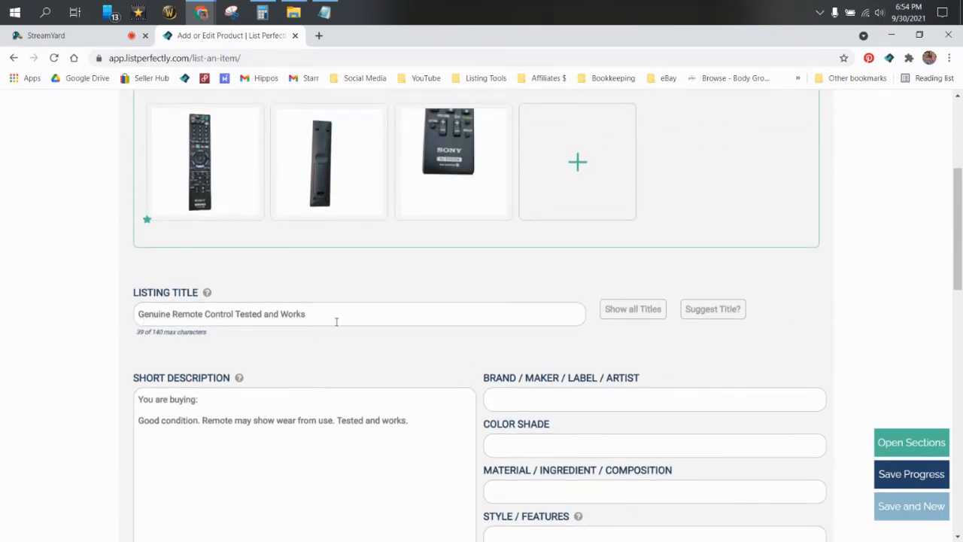
click(138, 315)
text(Sony)
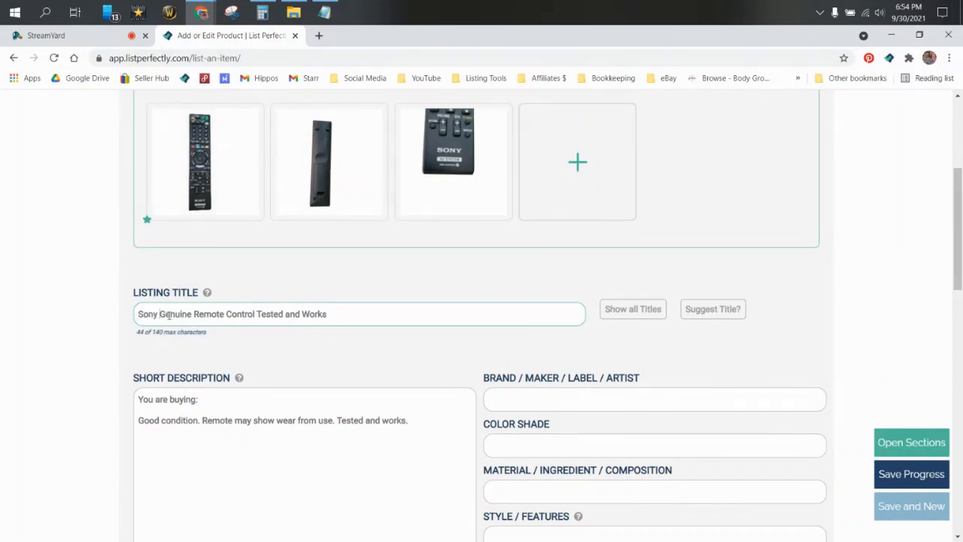
drag(161, 315, 139, 314)
key(BackSpace)
text(Sony AV System Remote Control )
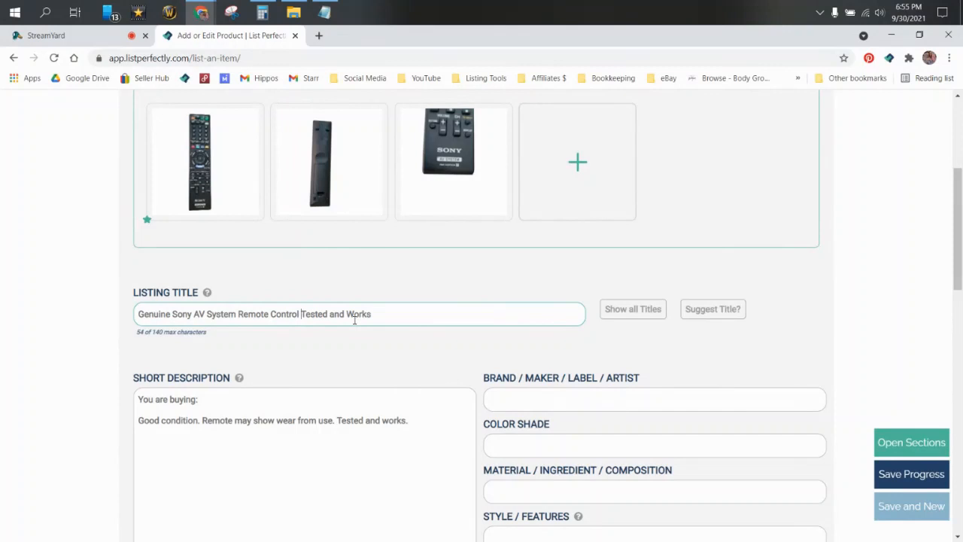
text(FGDADDd)
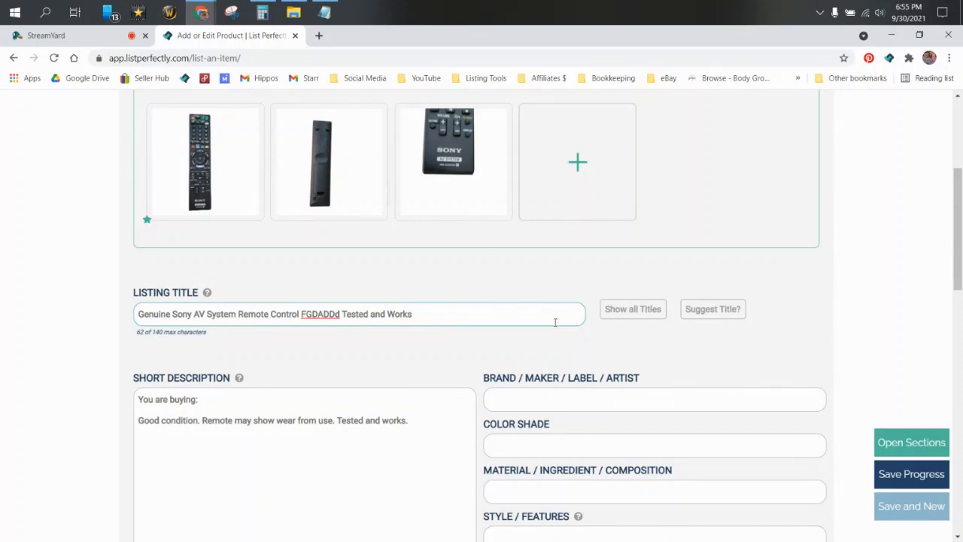
- Examine the separate marketplace title fields, hide them again, and show the suggested title field
click(624, 316)
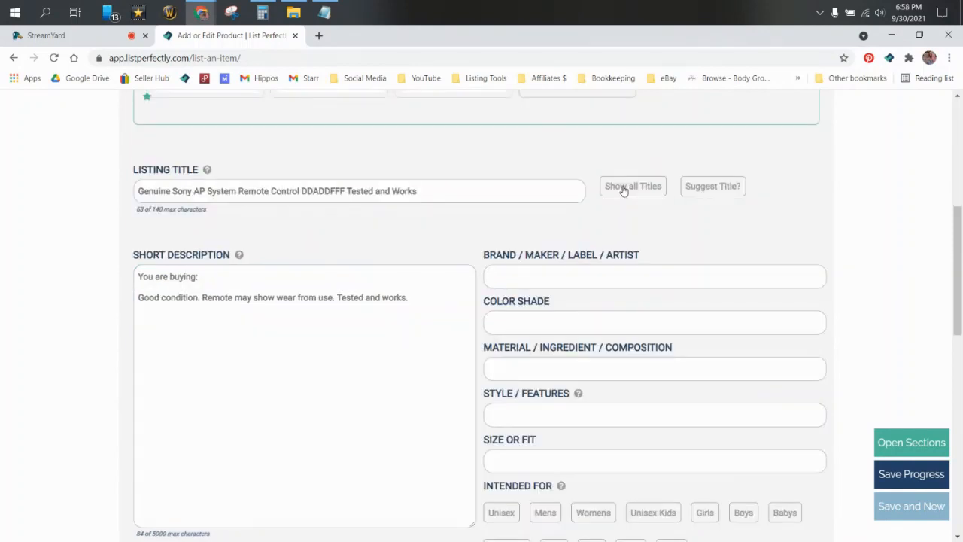
click(624, 188)
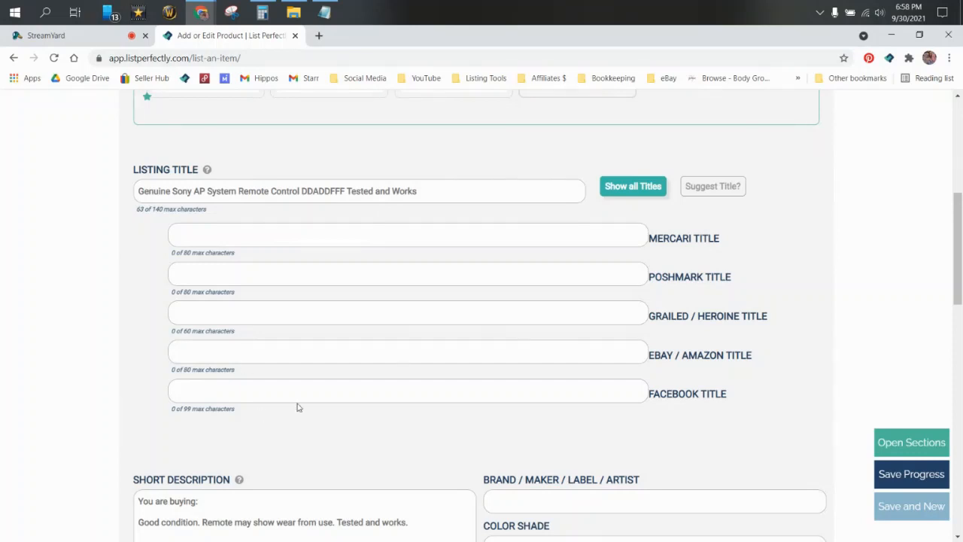
scroll(297, 407, up, 1)
click(259, 301)
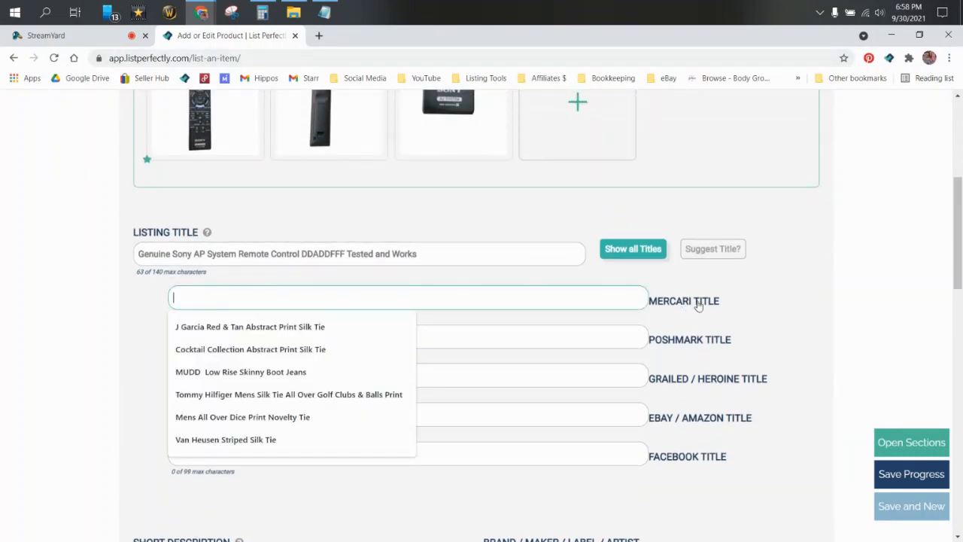
scroll(739, 311, down, 1)
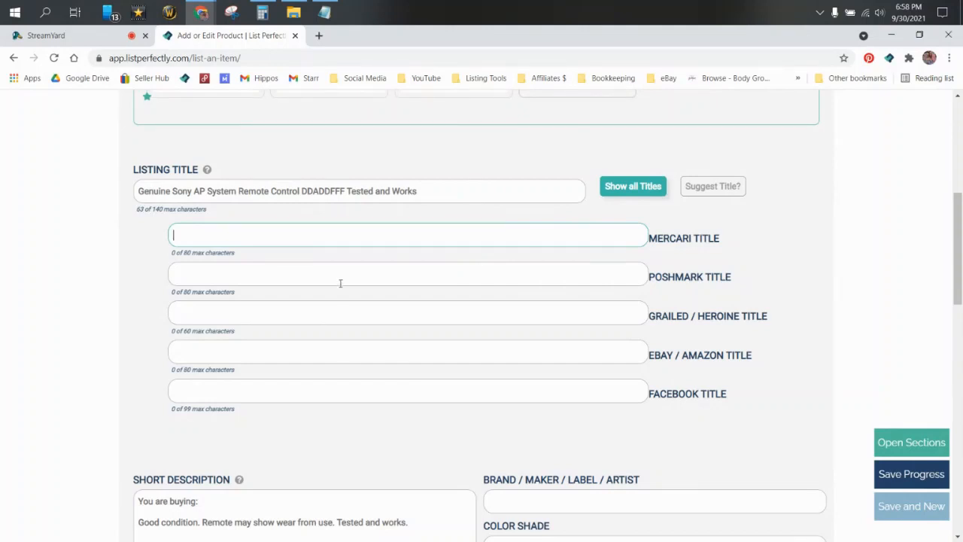
click(625, 191)
click(709, 189)
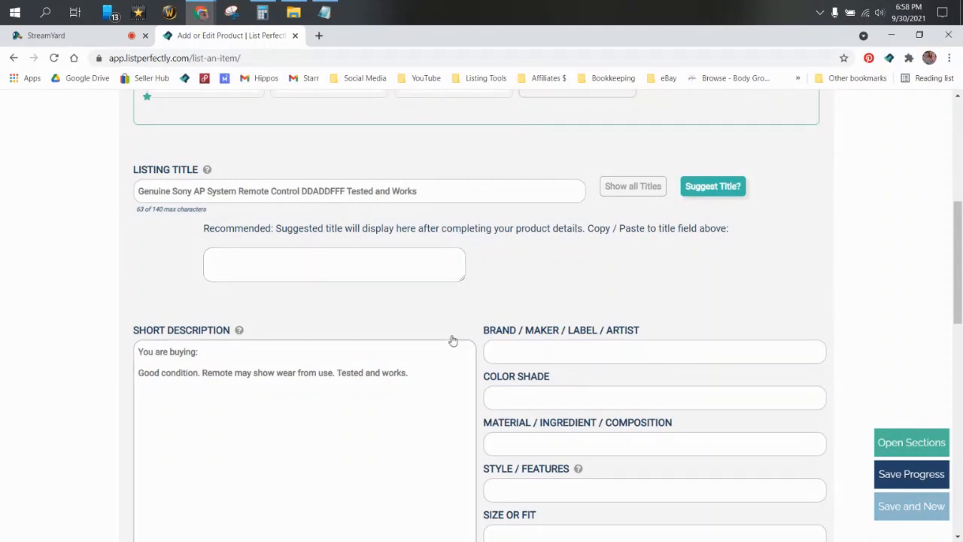
- Copy the full listing title into the short description after "You are buying:"
scroll(451, 335, down, 2)
click(283, 231)
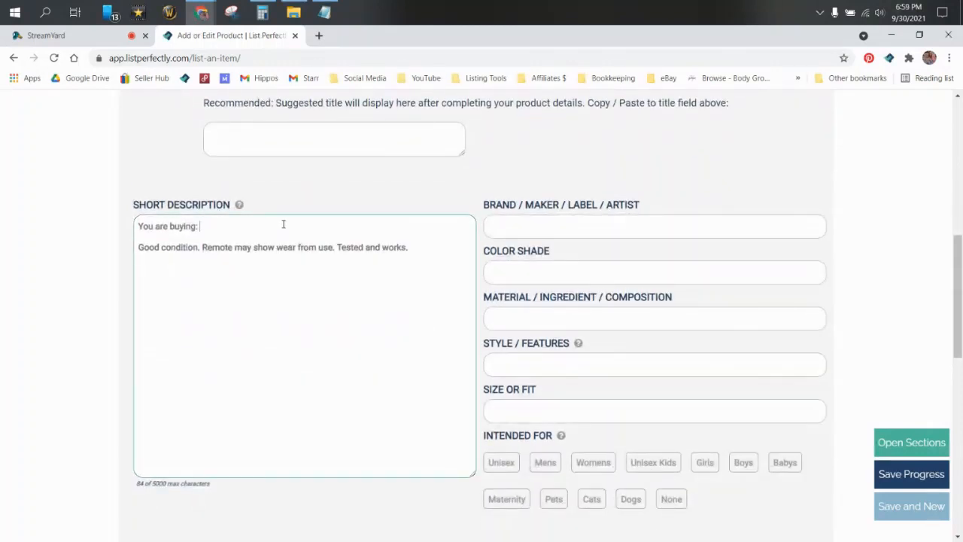
scroll(282, 229, up, 3)
click(292, 251)
key(ctrl+a)
key(ctrl+c)
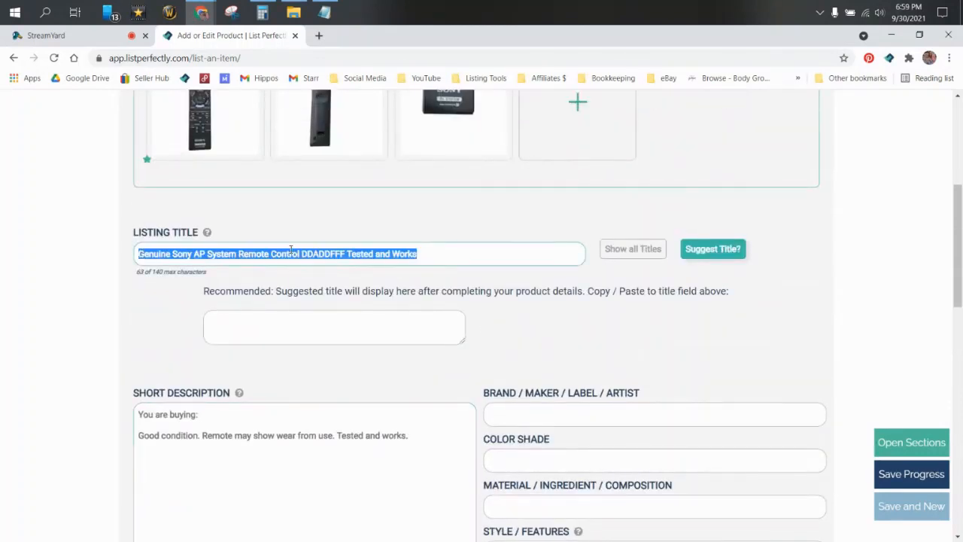
click(266, 418)
key(ctrl+v)
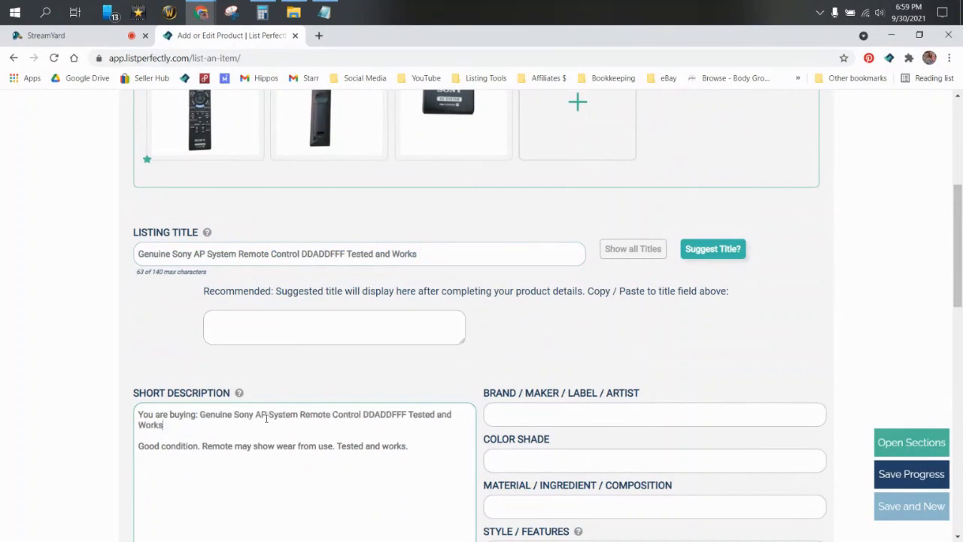
- Split "Tested and Works" onto its own paragraph in the short description, after the title text
scroll(266, 415, down, 3)
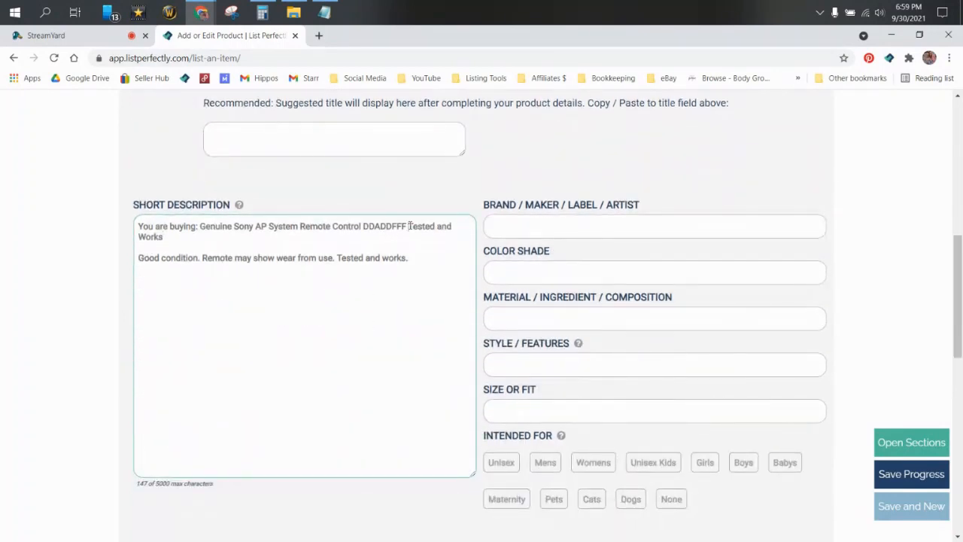
click(408, 226)
key(Return)
key(Return)
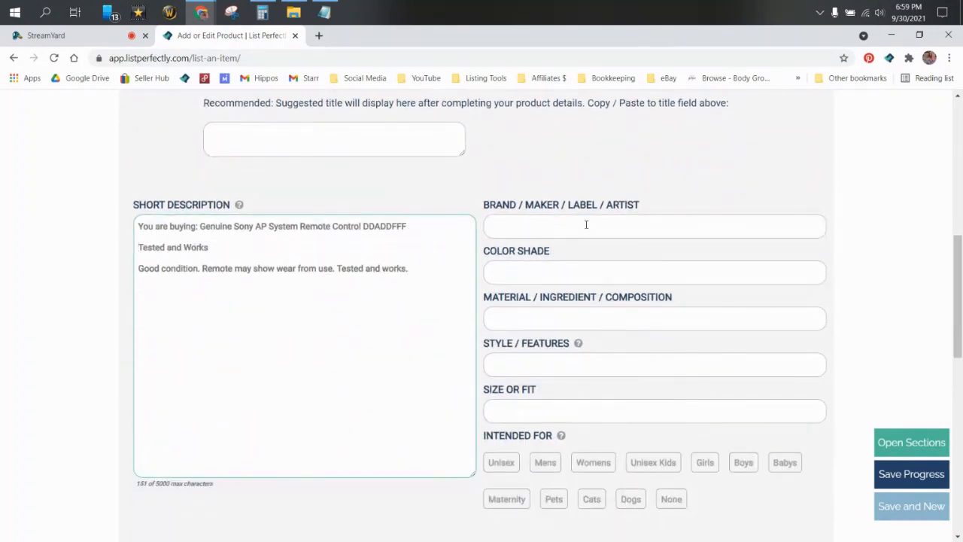
- Set the brand / maker to "Sony"
click(586, 224)
text(Sony)
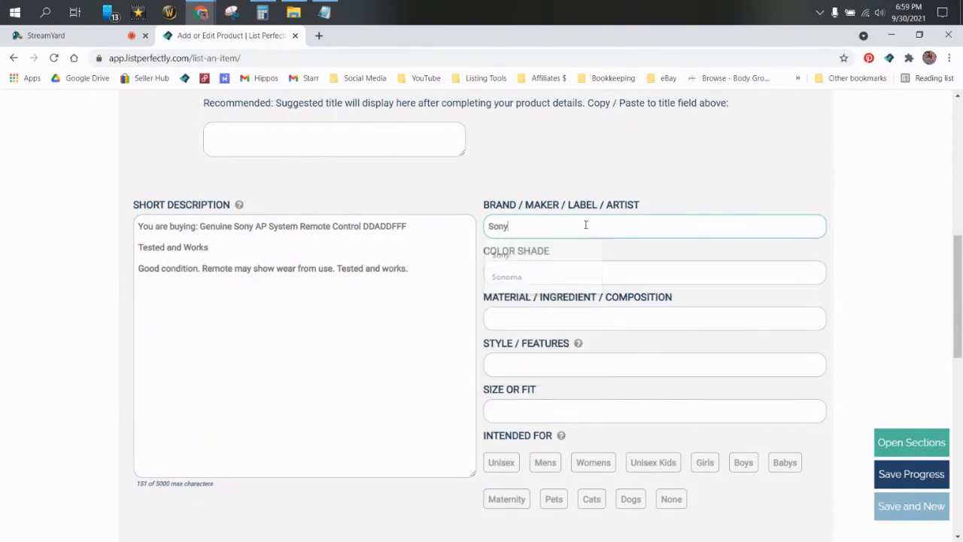
scroll(642, 250, down, 2)
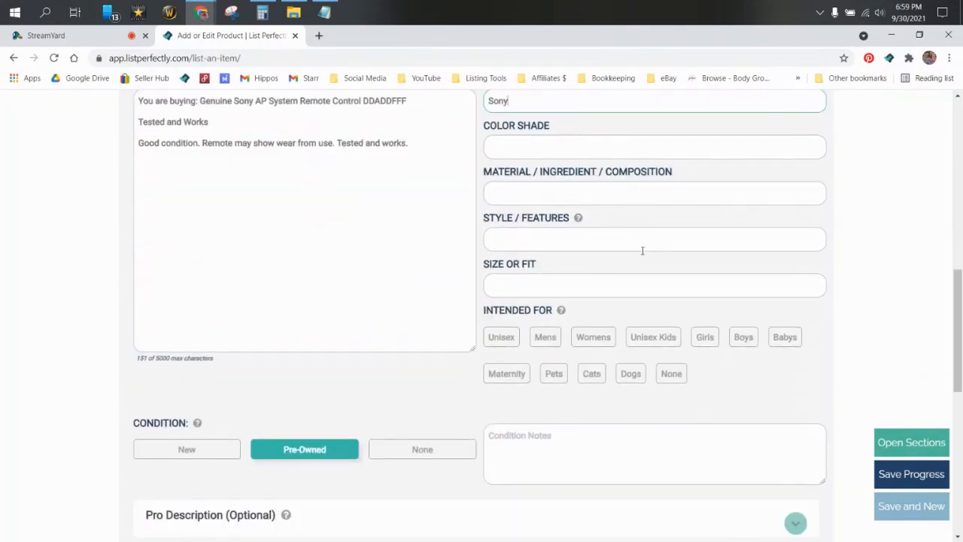
scroll(549, 198, up, 2)
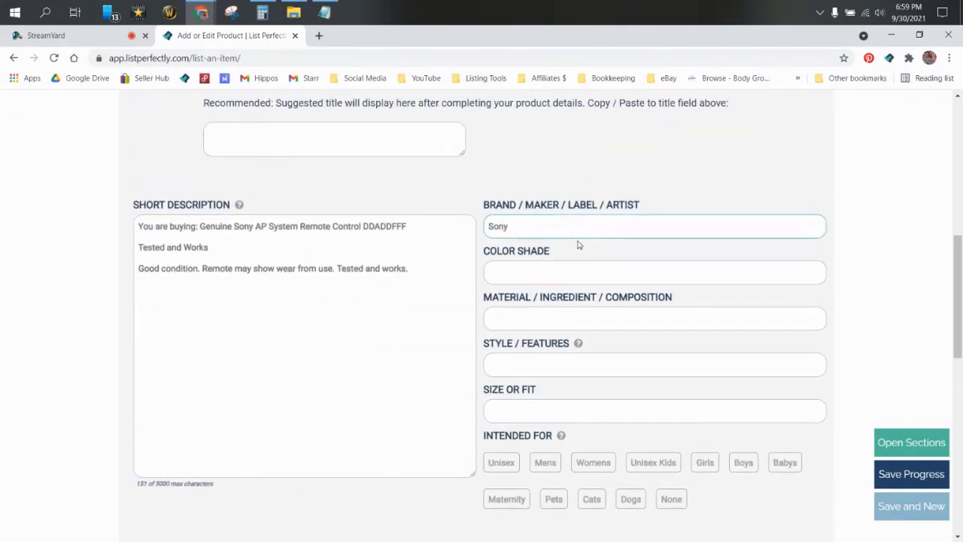
- Examine the material, style / features, size and intended-for fields of the listing, leaving them blank
scroll(570, 307, down, 2)
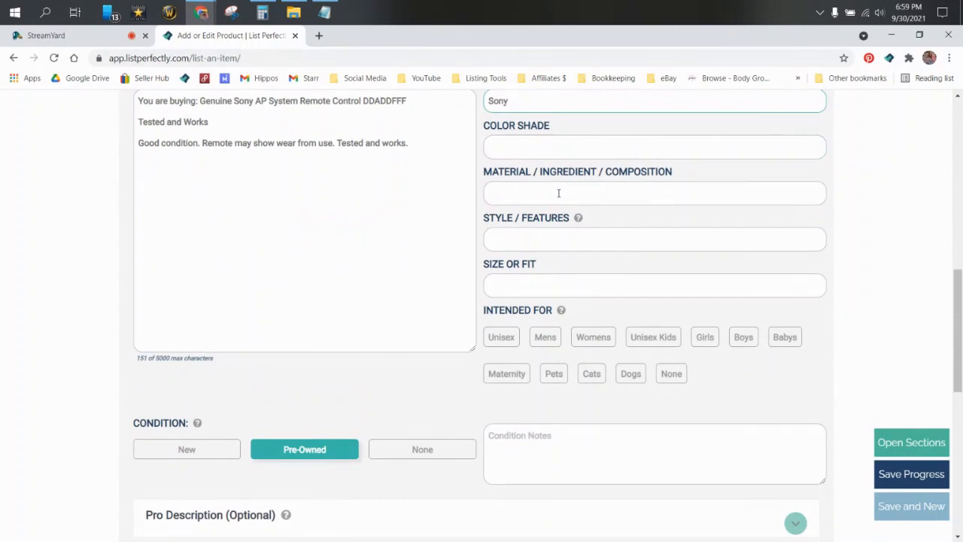
click(558, 193)
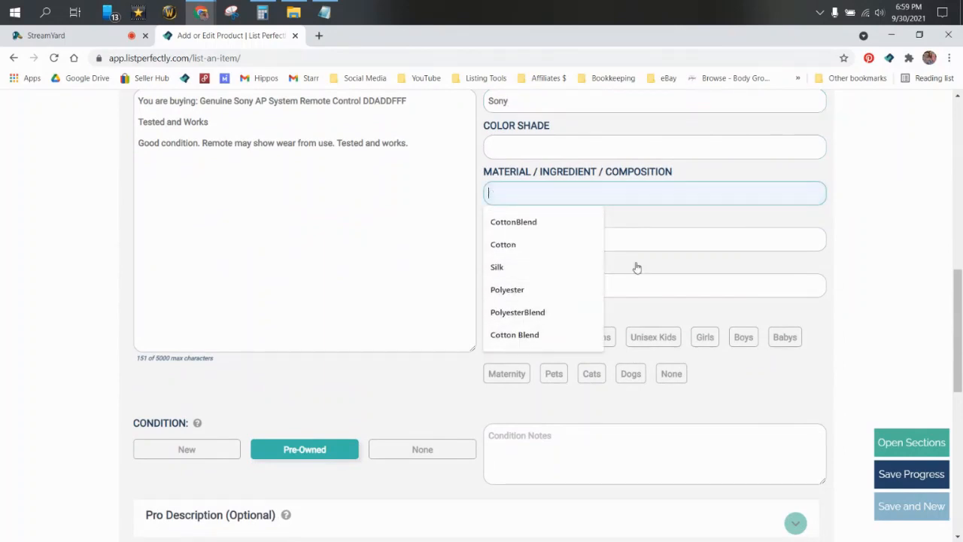
click(653, 242)
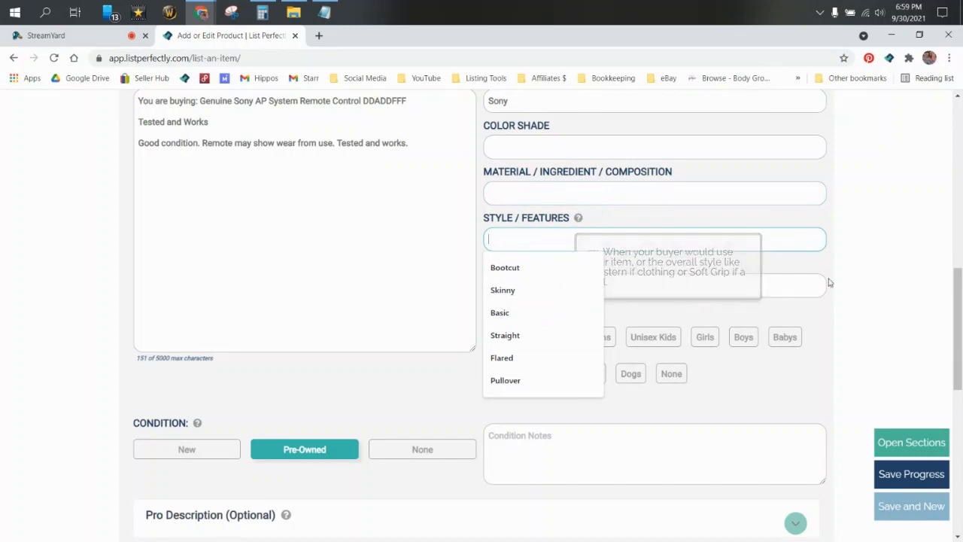
click(779, 288)
click(782, 397)
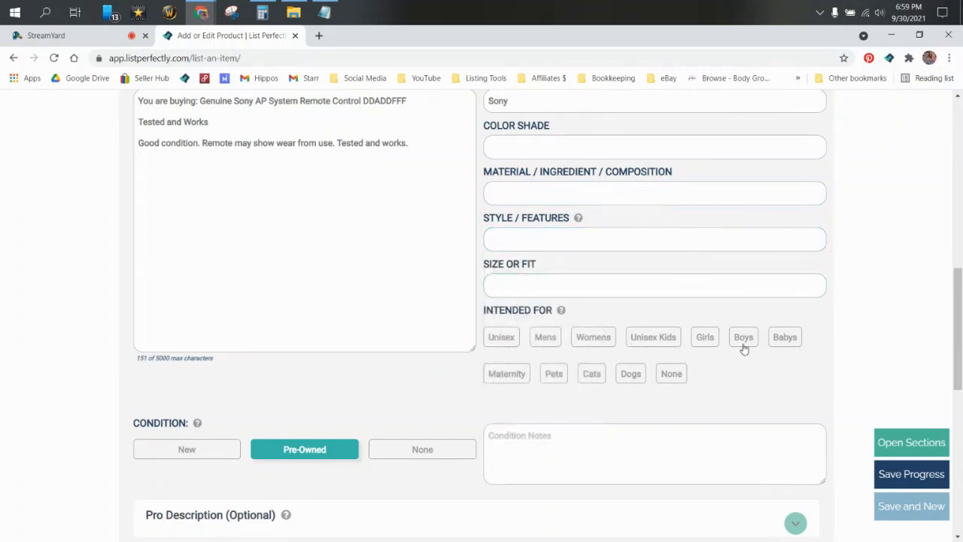
scroll(719, 339, down, 1)
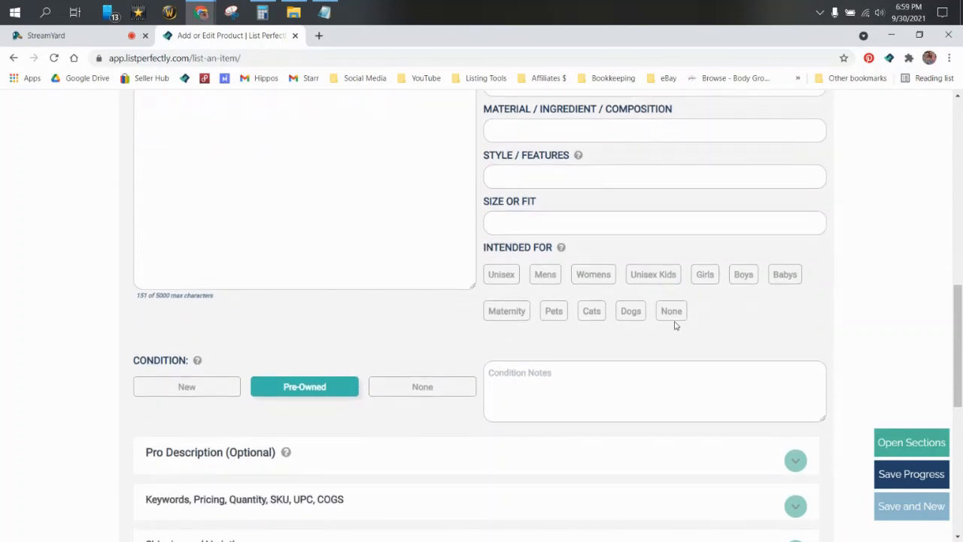
scroll(677, 326, down, 2)
click(584, 260)
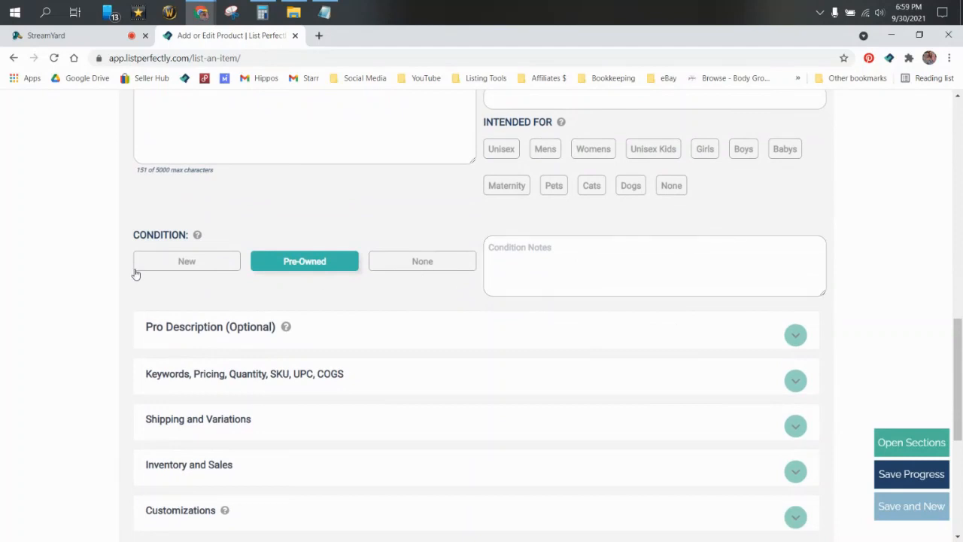
- Try the New and None conditions, and set the item condition to Pre-Owned with the grade Good
click(190, 268)
click(286, 268)
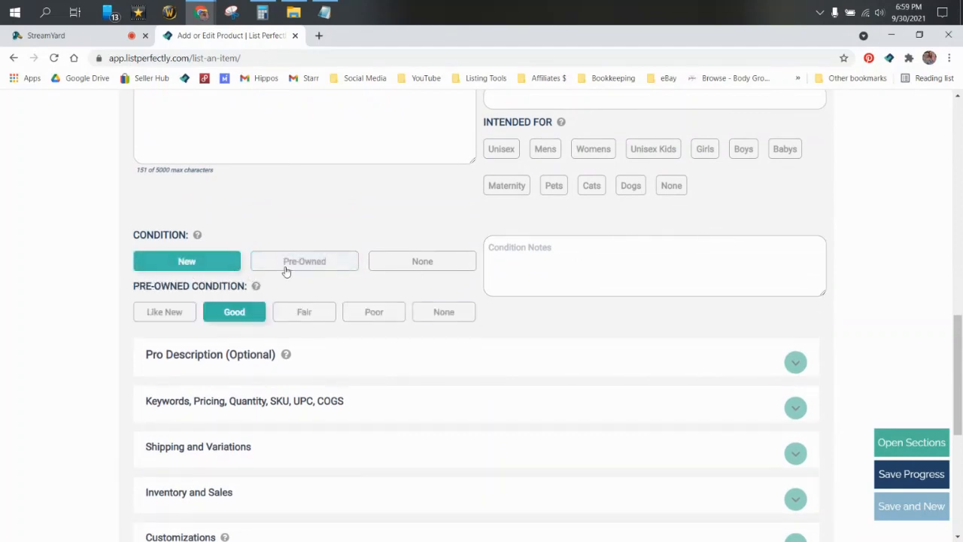
click(465, 272)
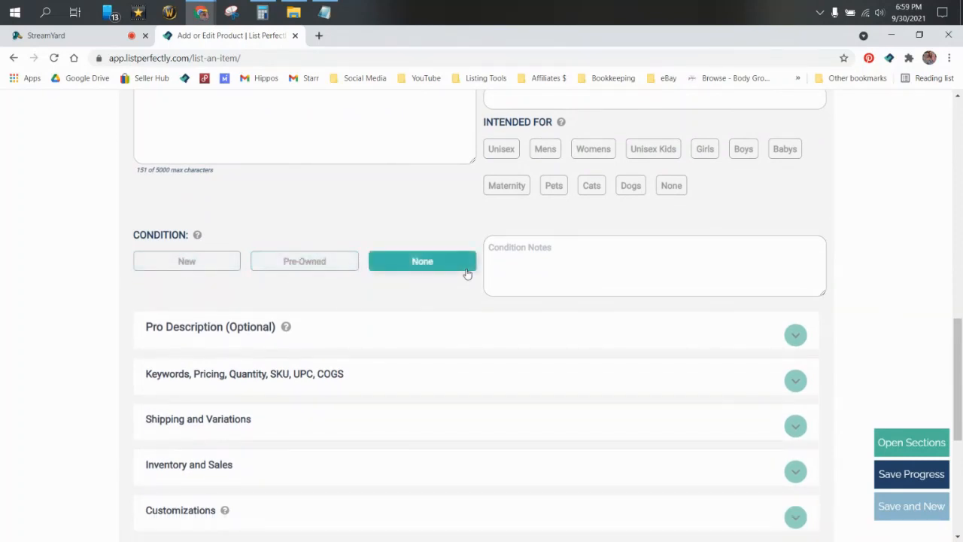
click(304, 266)
click(235, 313)
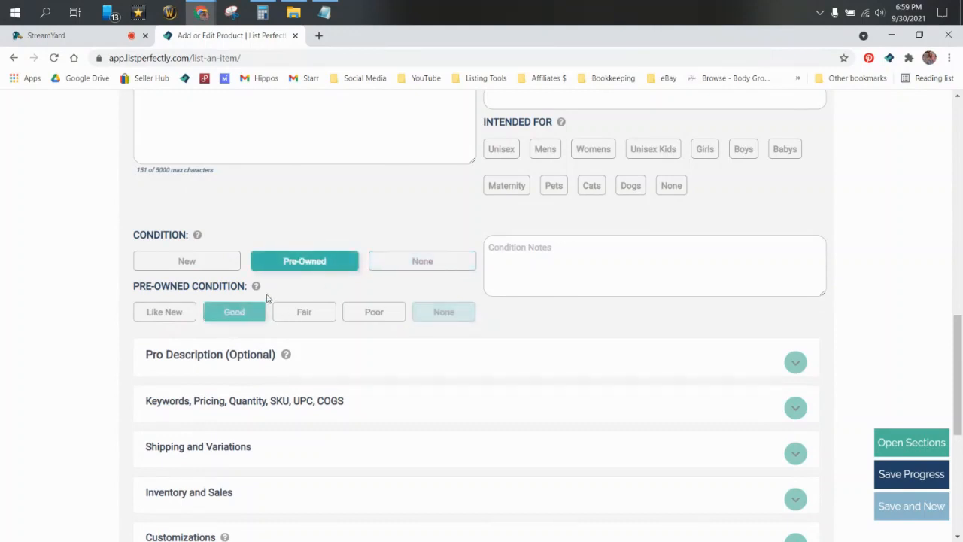
- Expand the optional Pro Description section, examine its bullet lines, additional specifics, measurements and bottom description fields, and collapse it
scroll(253, 279, down, 2)
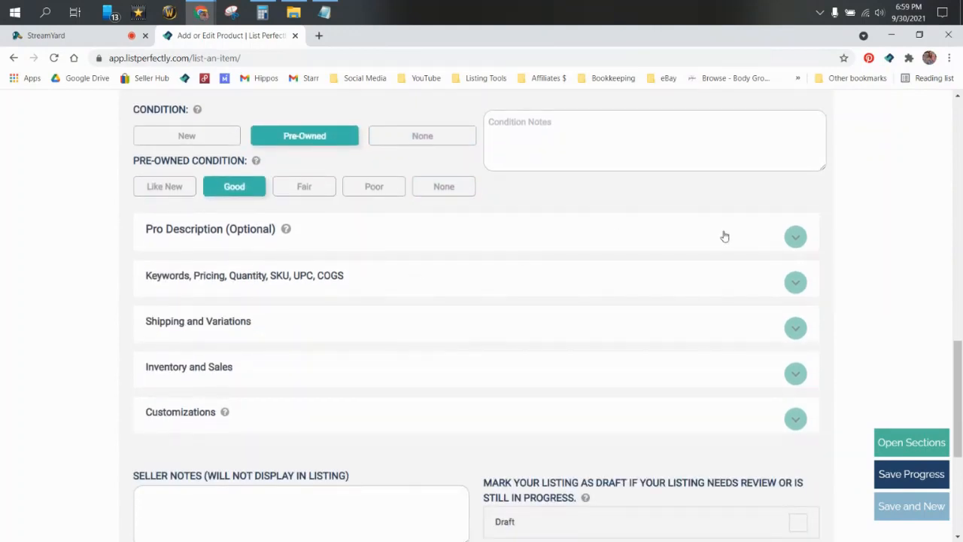
click(803, 241)
scroll(207, 303, down, 2)
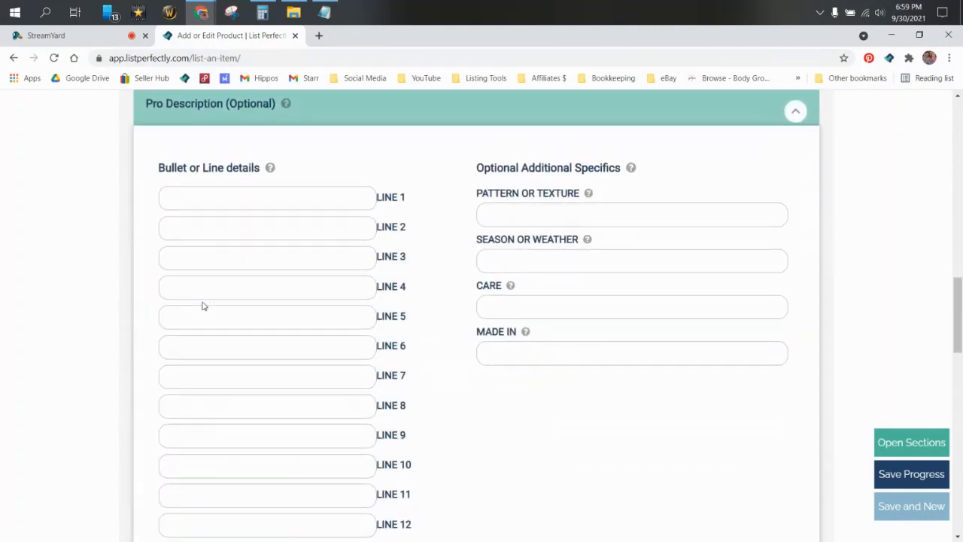
scroll(241, 226, down, 1)
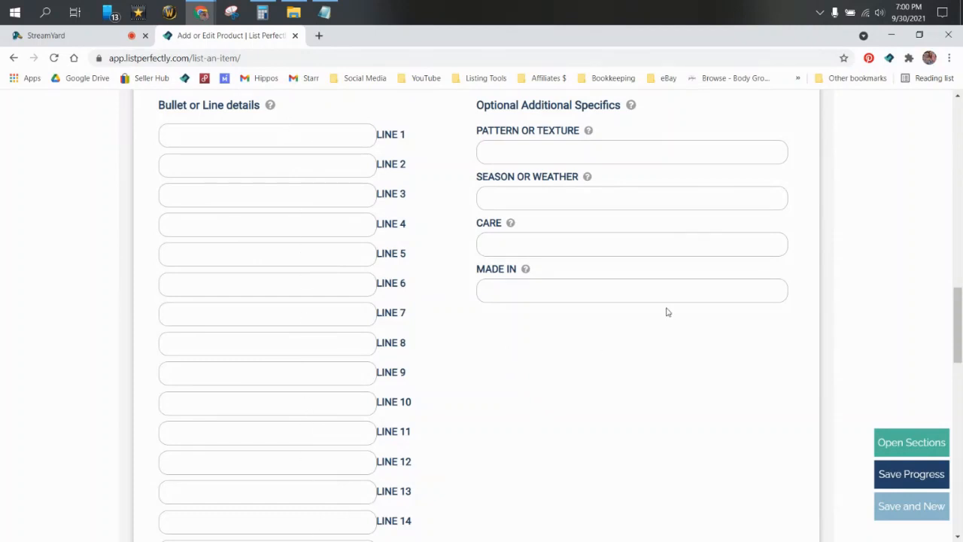
scroll(477, 209, up, 1)
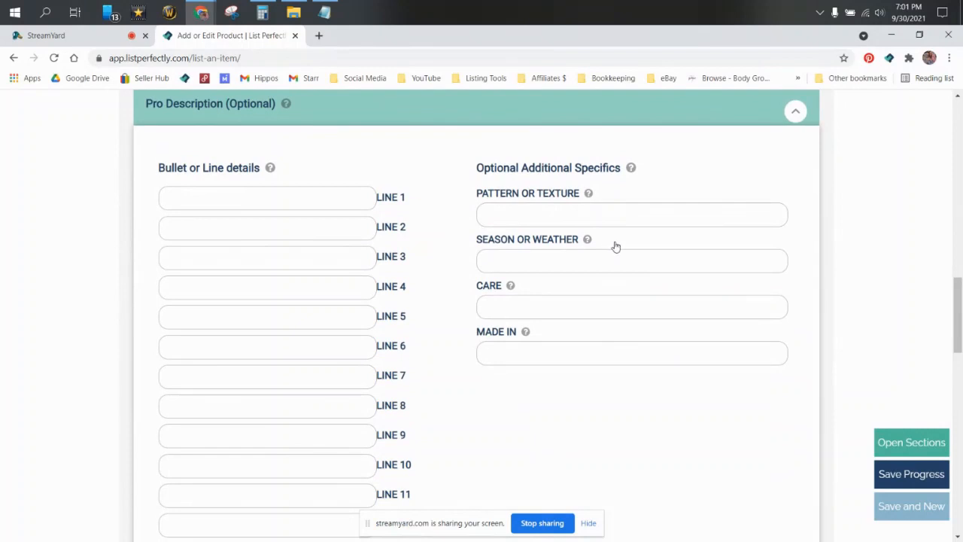
scroll(615, 247, down, 2)
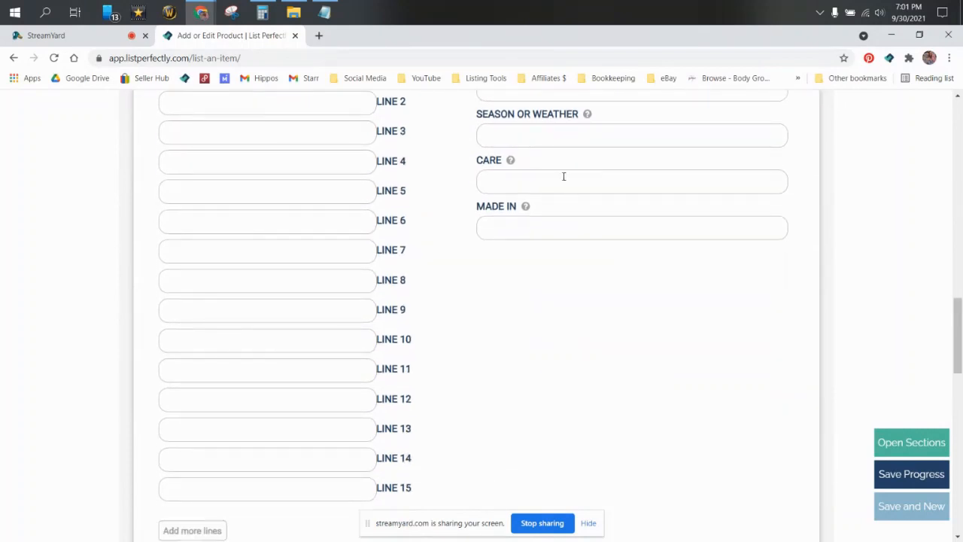
scroll(564, 176, down, 2)
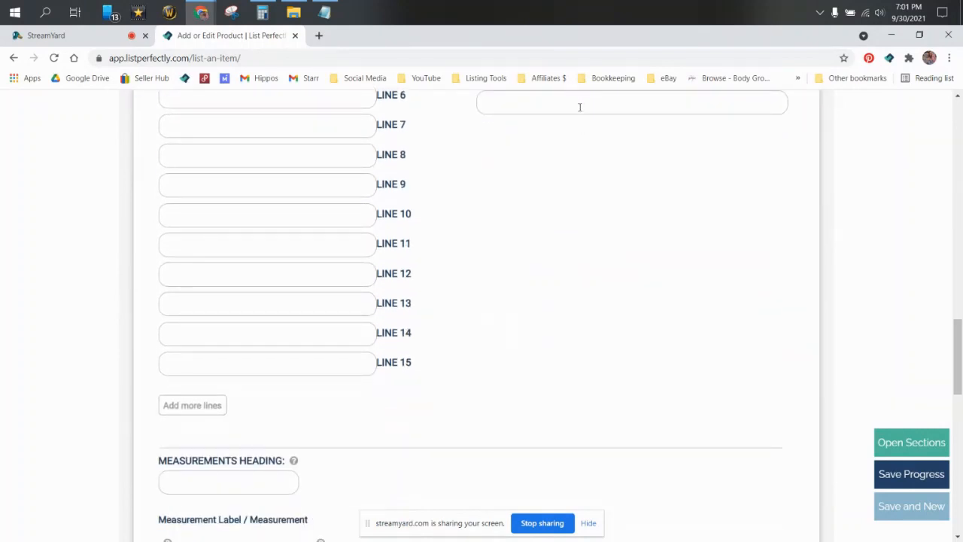
scroll(514, 204, down, 6)
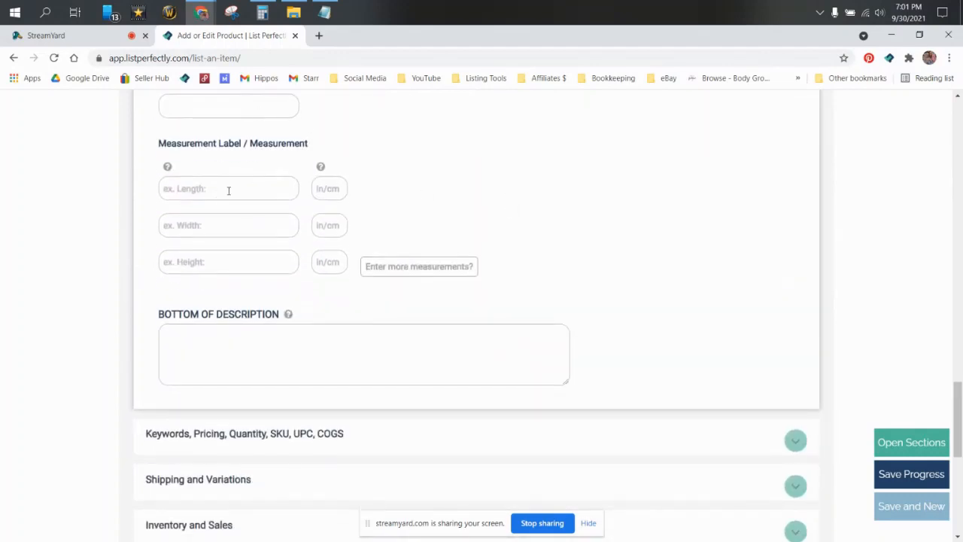
scroll(451, 150, down, 1)
scroll(492, 266, down, 2)
scroll(435, 217, up, 1)
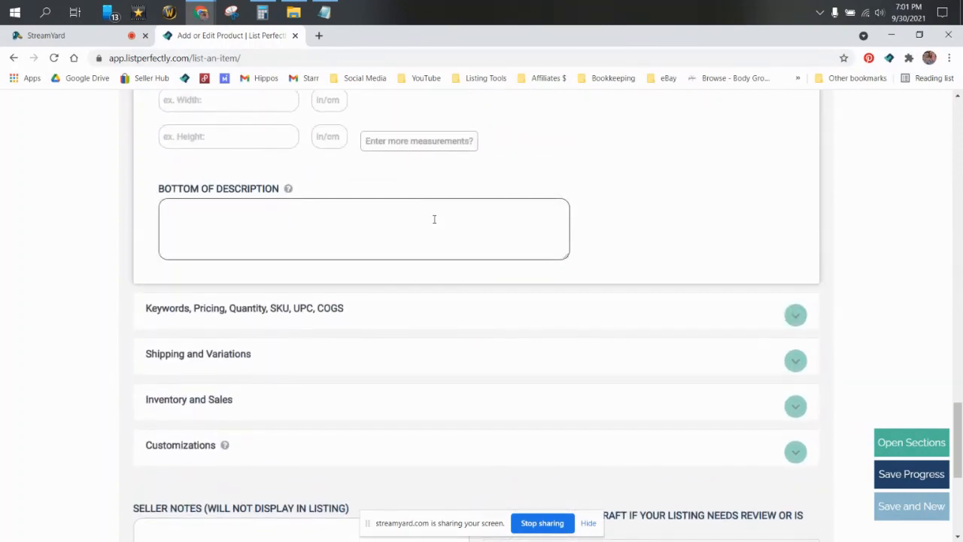
scroll(421, 258, up, 12)
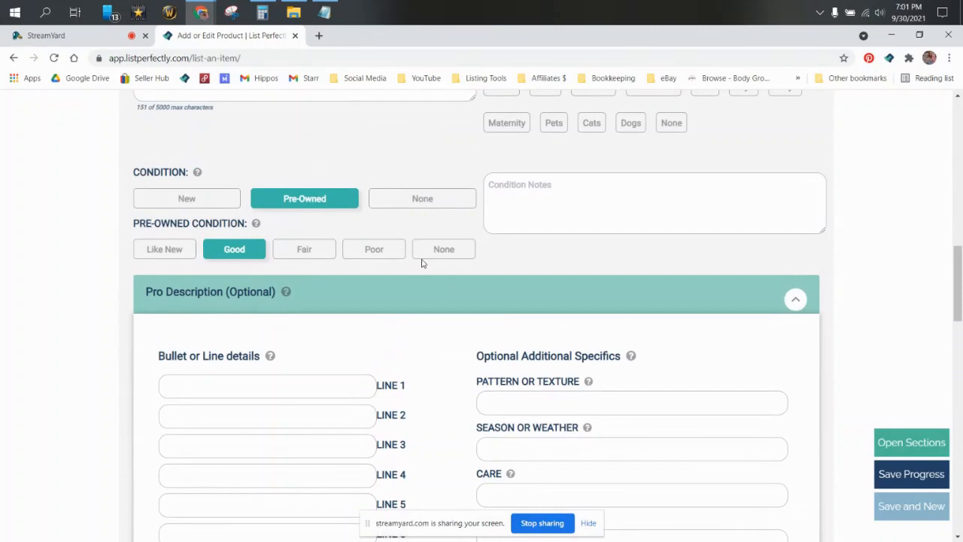
scroll(421, 263, down, 12)
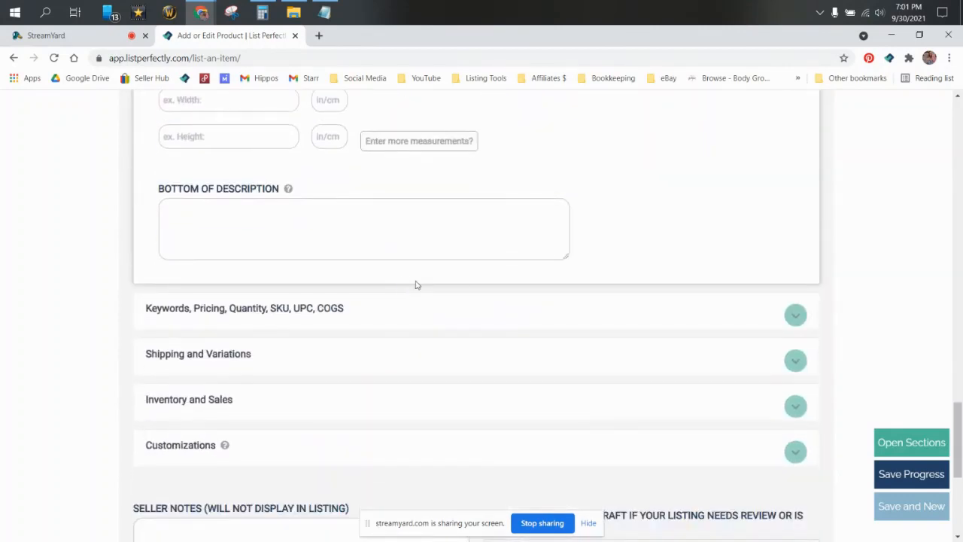
scroll(421, 284, up, 12)
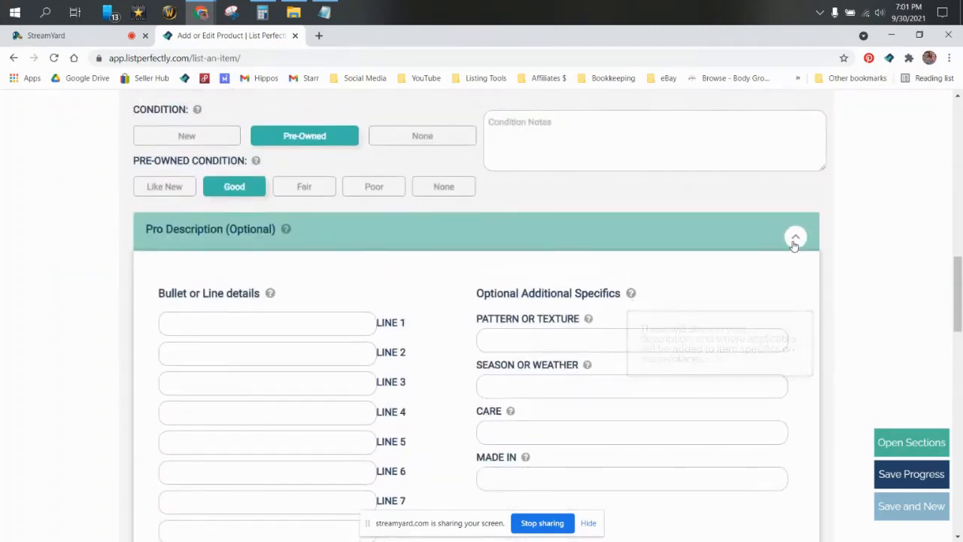
click(794, 245)
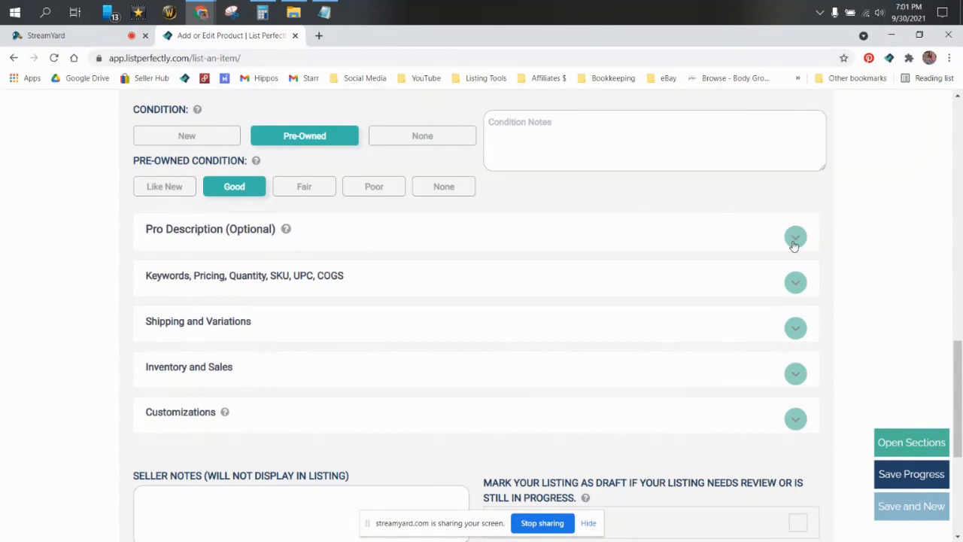
- Expand the keywords and pricing section and enter the keywords "sony, tv remote, remote control"
click(792, 286)
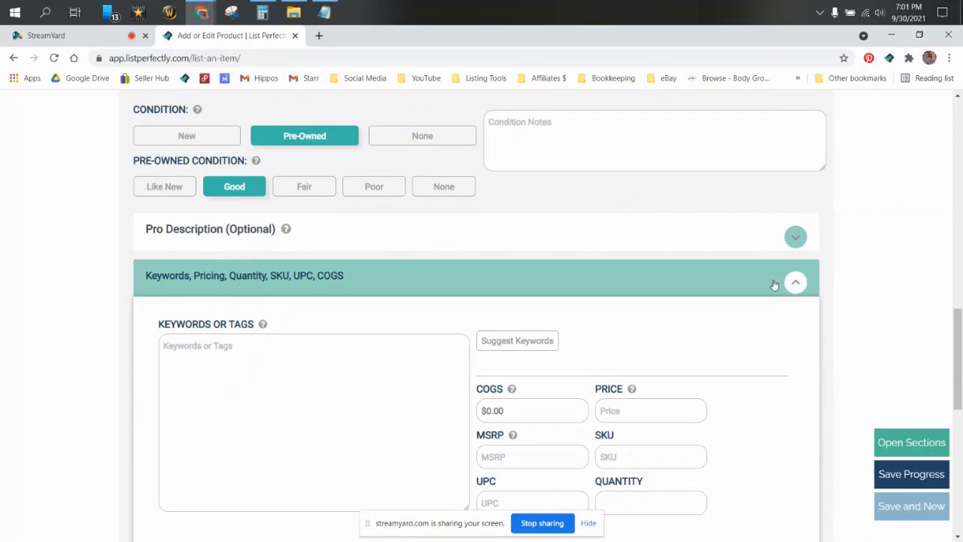
scroll(362, 363, down, 2)
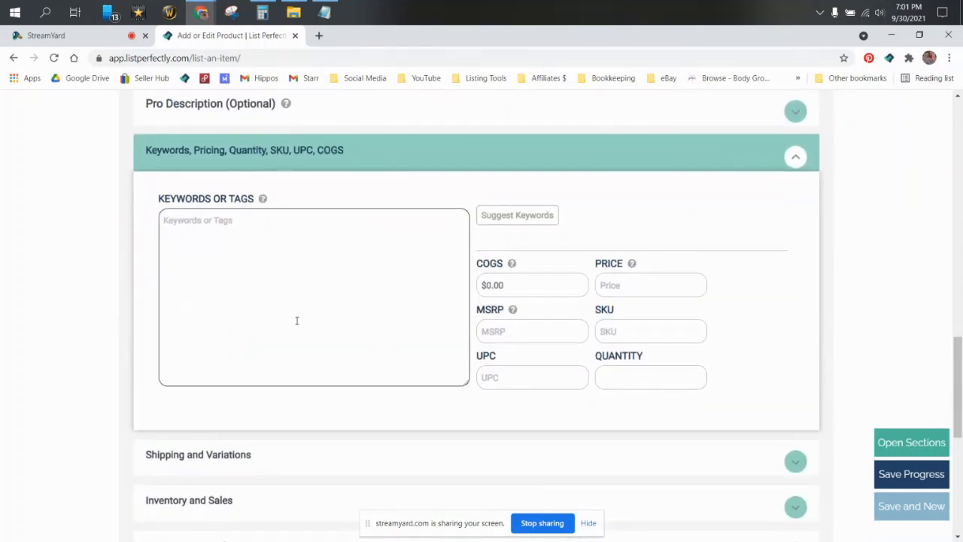
click(366, 236)
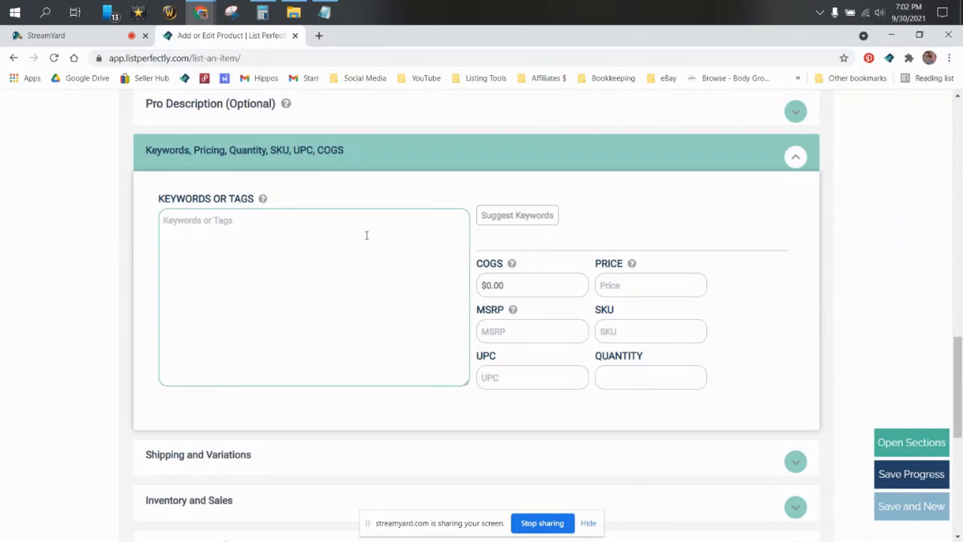
text(sony, tv remote, remote )
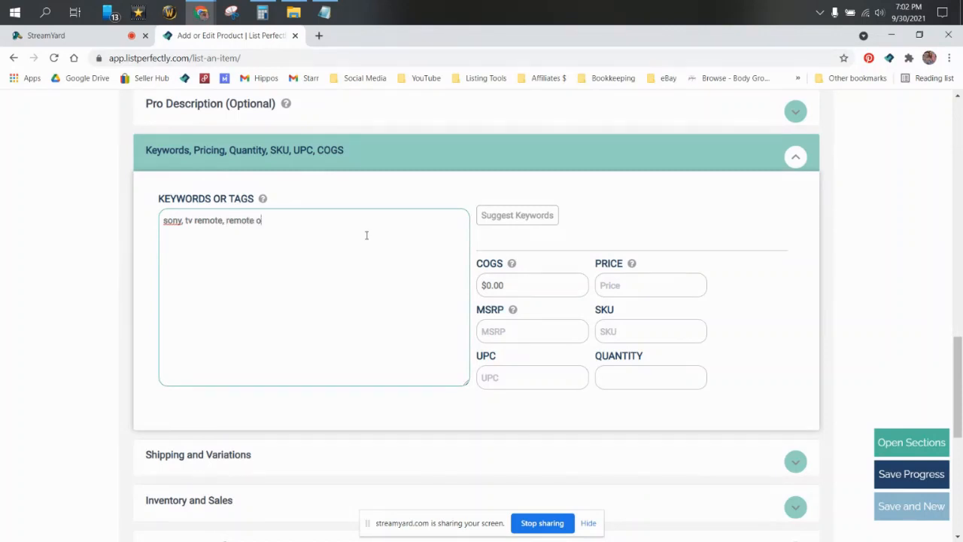
text(control)
drag(326, 226, 143, 230)
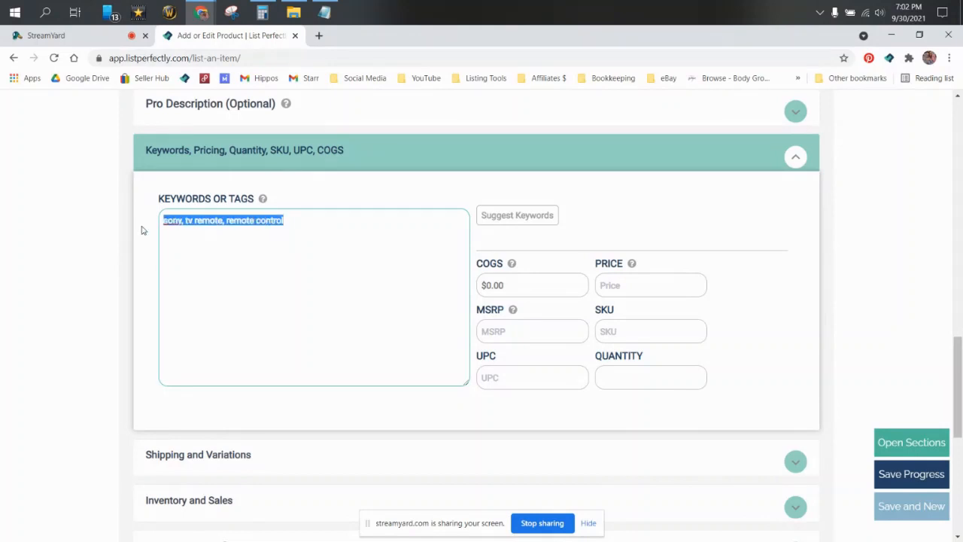
- Examine the COGS and price fields without changing them, and set the MSRP to 0
scroll(394, 307, down, 1)
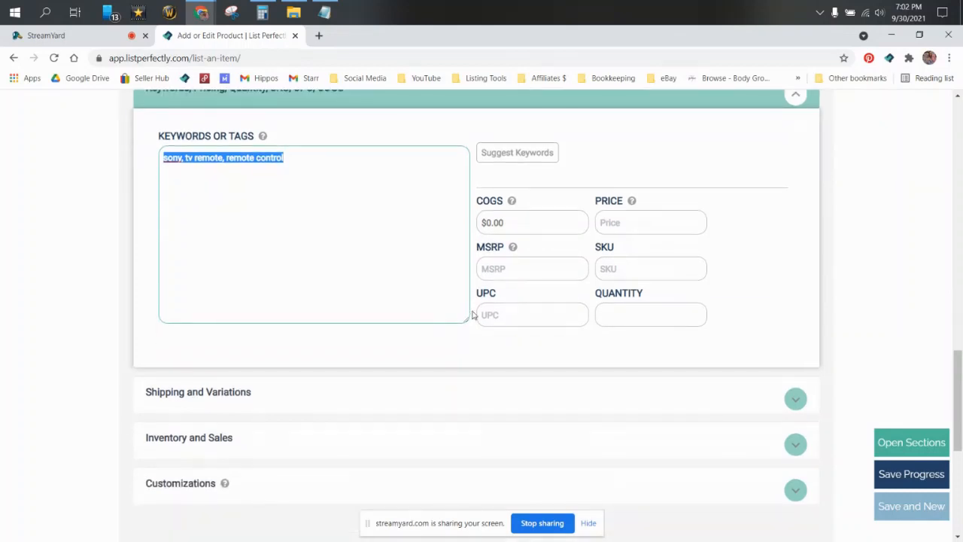
click(520, 220)
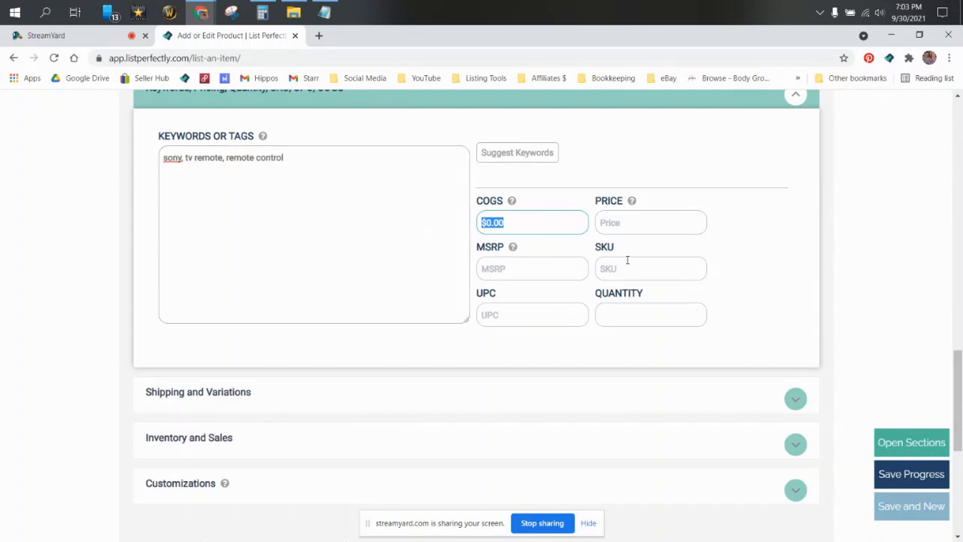
click(642, 224)
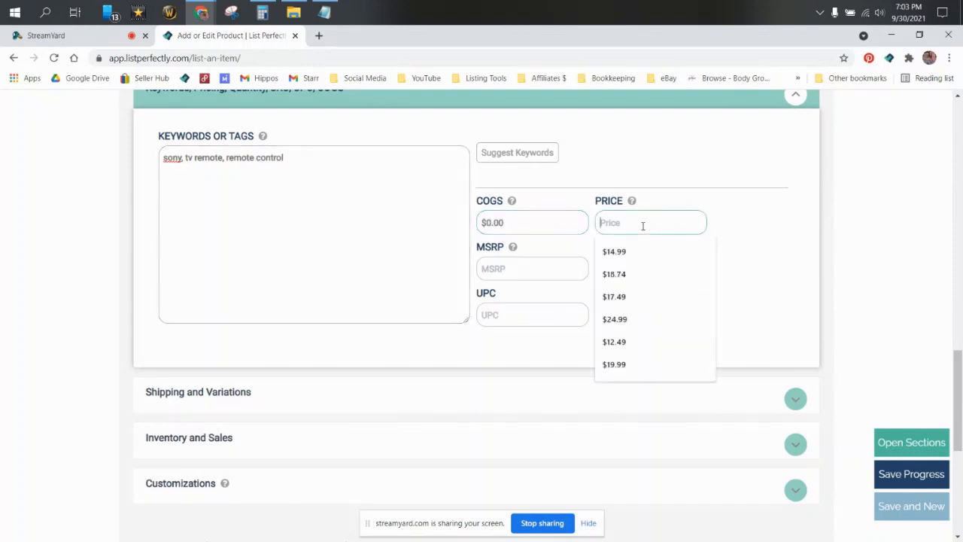
click(568, 269)
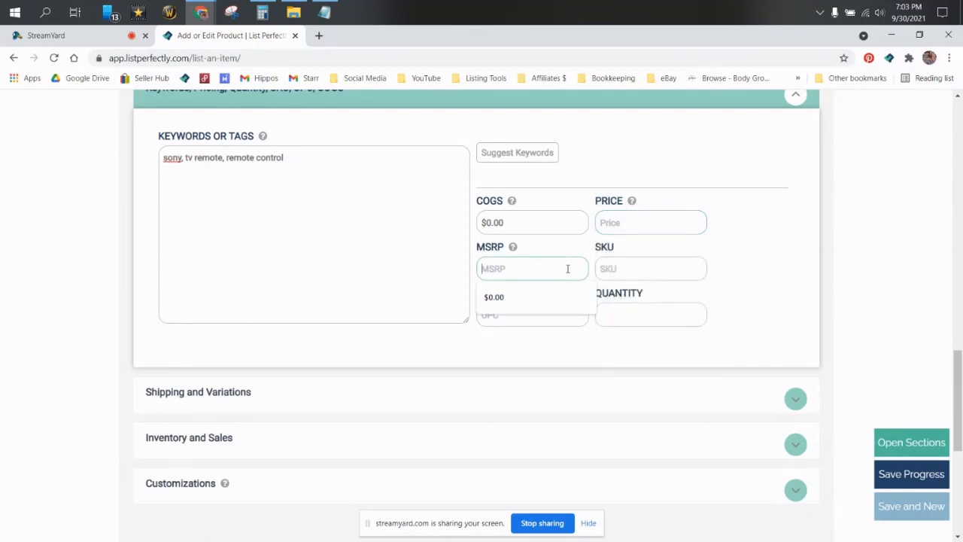
text(0)
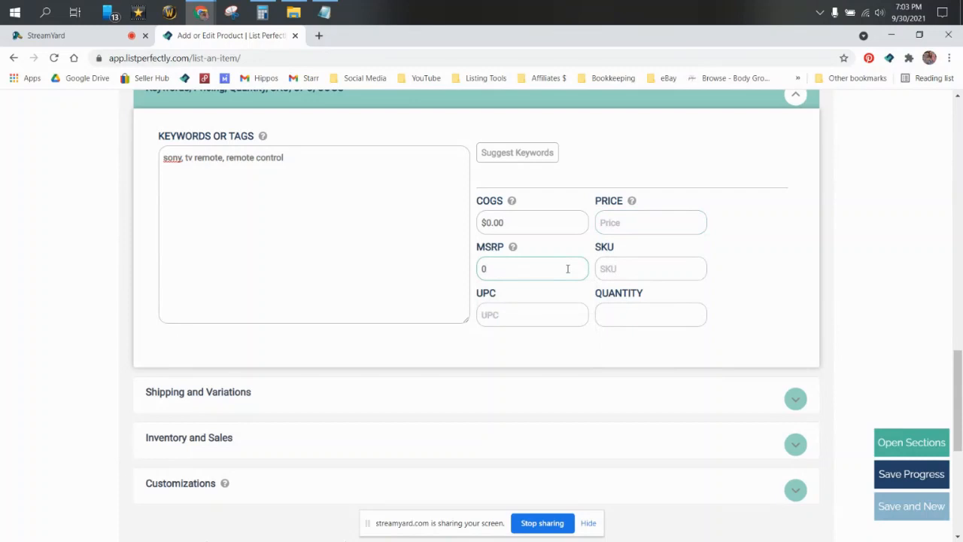
- Examine the UPC, SKU and quantity fields, including the suggested SKU entries, leaving all three blank
click(542, 331)
click(674, 276)
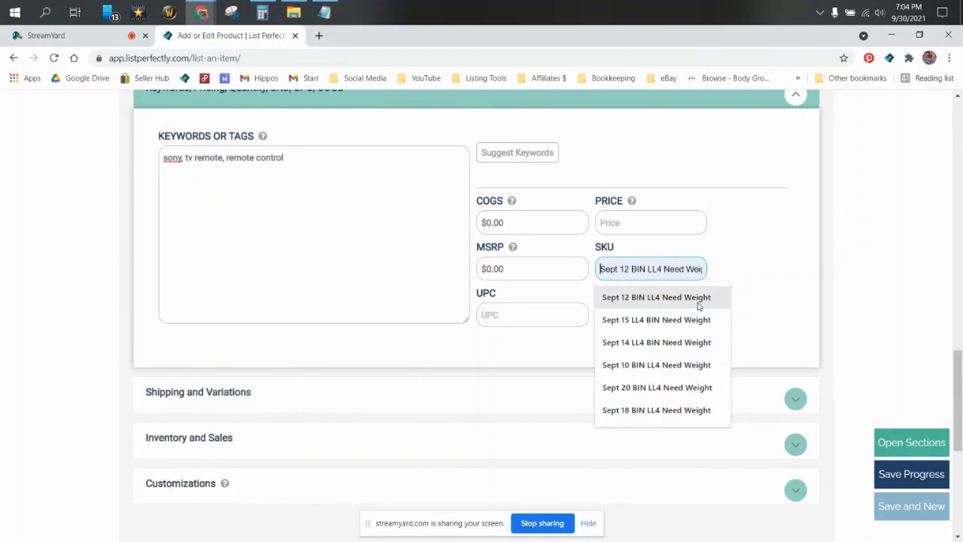
click(566, 353)
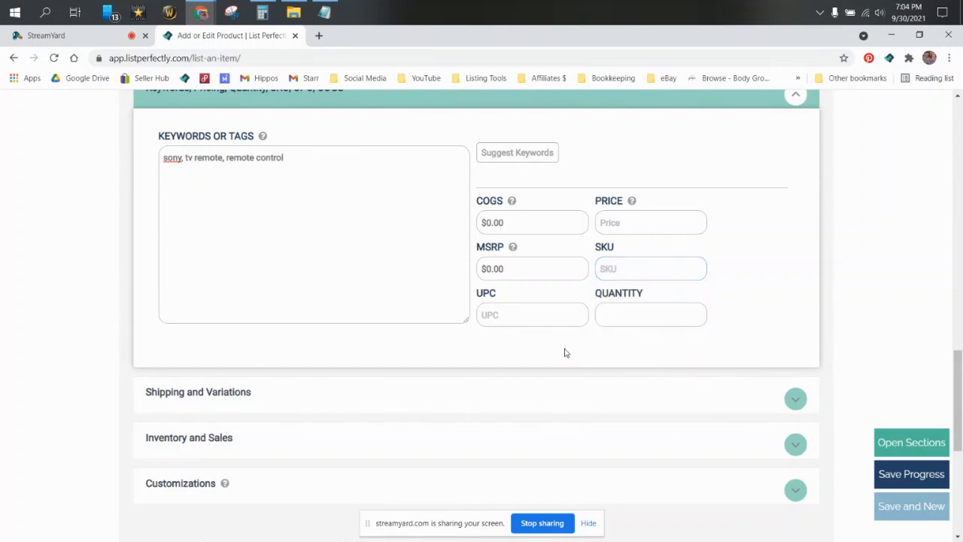
click(653, 314)
click(553, 348)
- Expand the Shipping and Variations and the Inventory and Sales sections, and examine their variation, shipping, cost and profit fields
scroll(557, 346, down, 3)
click(790, 212)
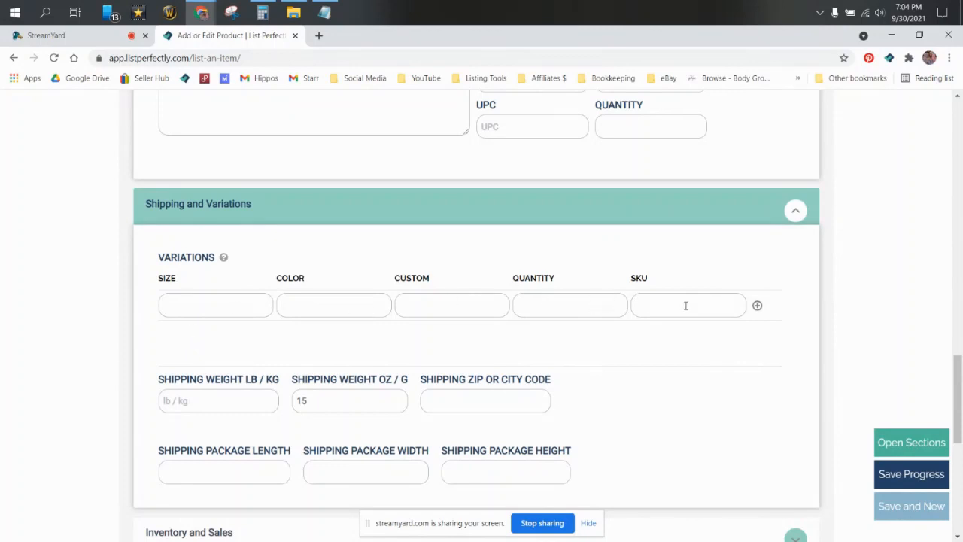
scroll(686, 305, down, 2)
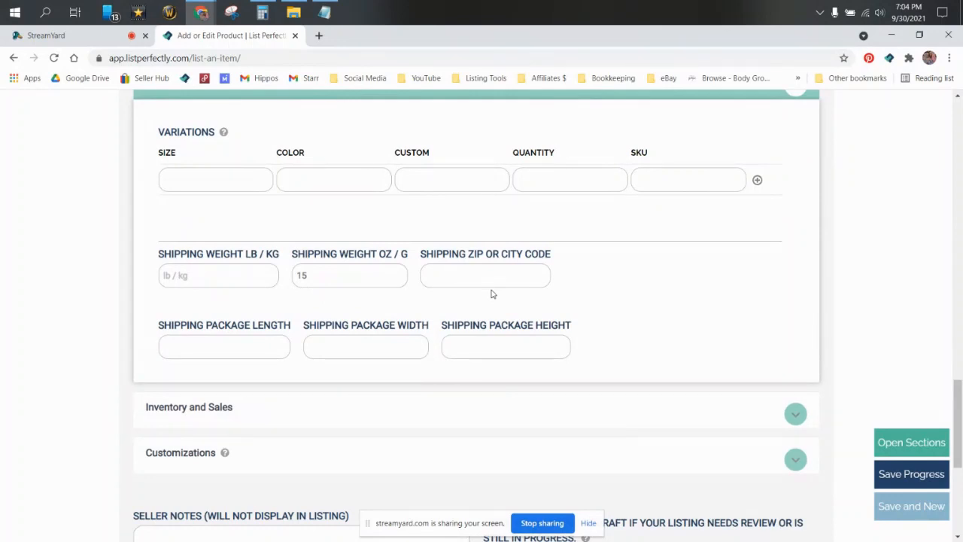
scroll(492, 290, down, 2)
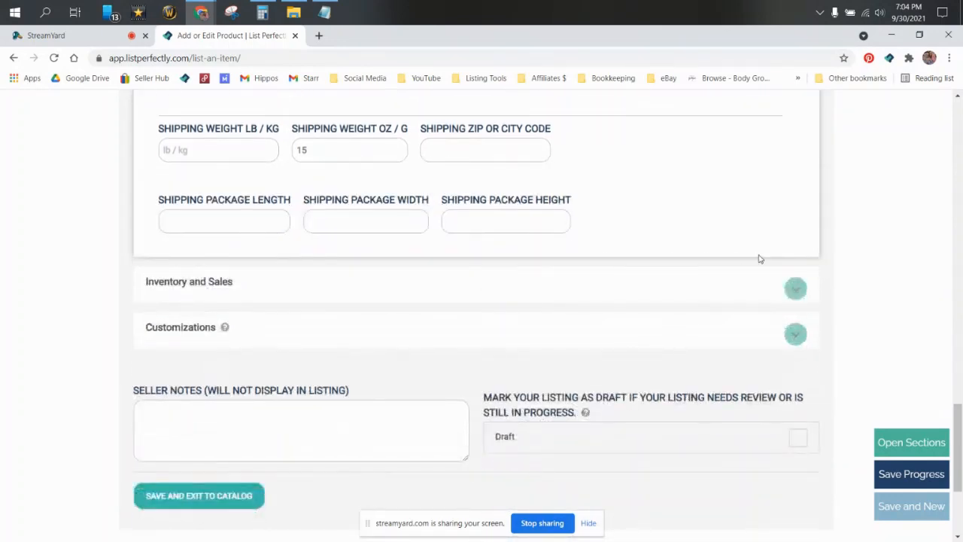
click(799, 295)
scroll(517, 383, down, 1)
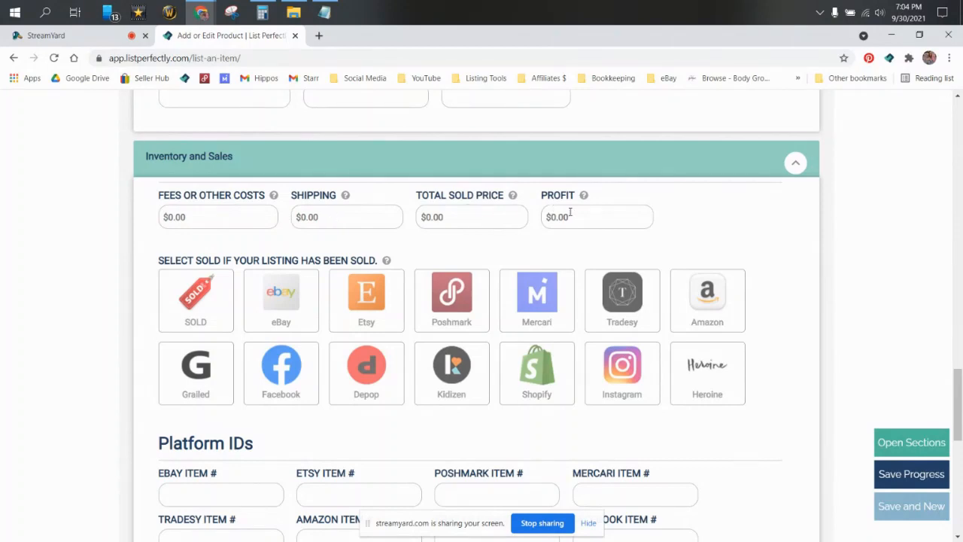
- Set the listing's COGS to 2.00 in the keywords and pricing section
scroll(571, 214, up, 10)
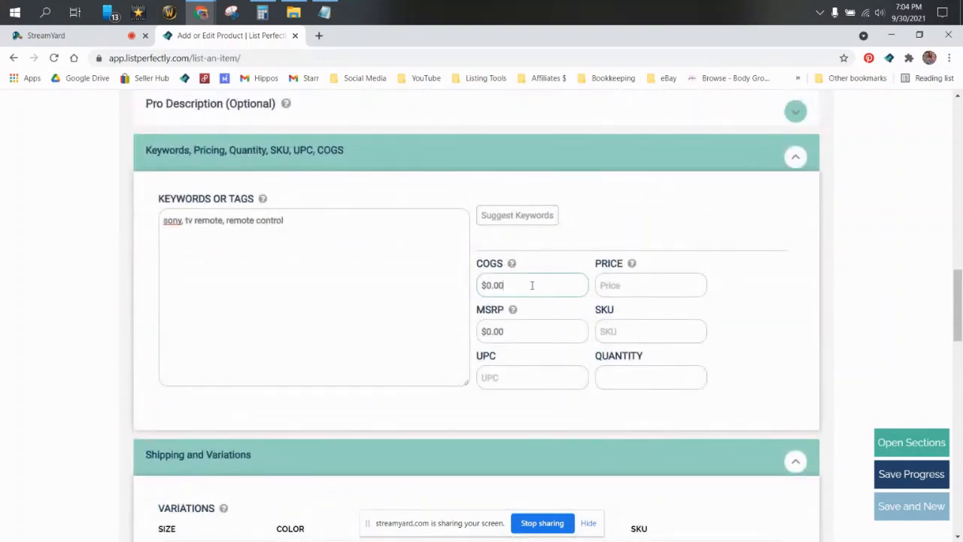
text(20.)
drag(526, 289, 404, 301)
text(2)
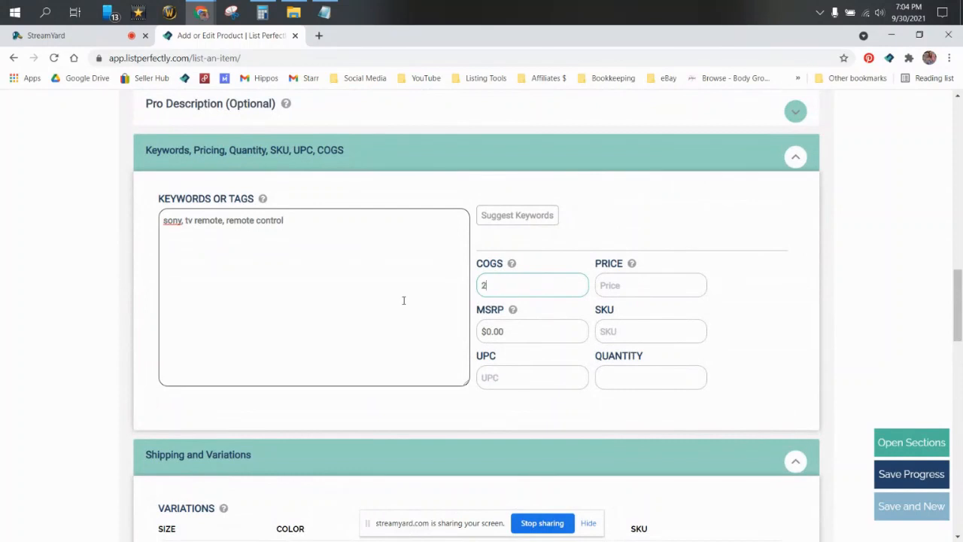
text(0.00)
key(BackSpace)
key(BackSpace)
key(BackSpace)
key(BackSpace)
text(.00)
click(749, 311)
- Mark the listing as SOLD in the Inventory and Sales section and accept ending it on the platforms
scroll(685, 314, down, 8)
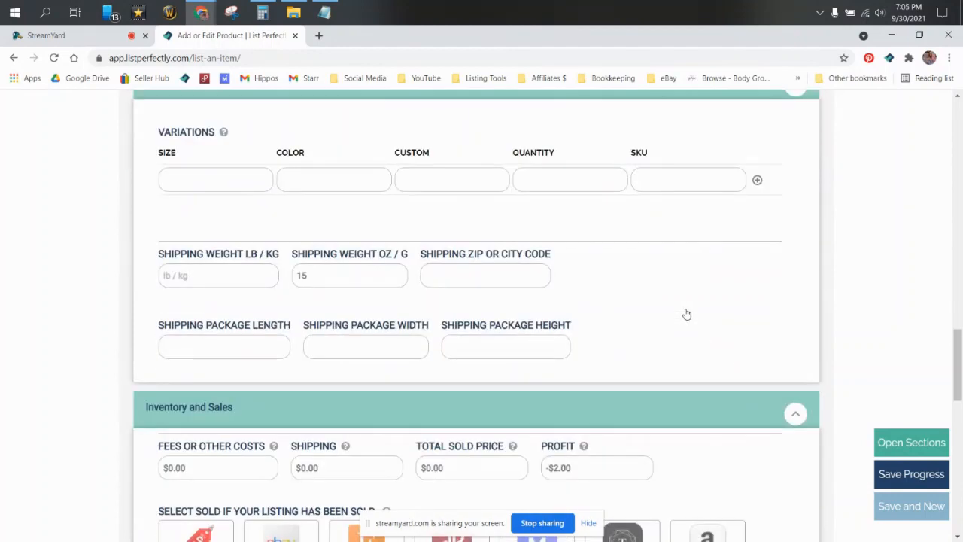
click(197, 372)
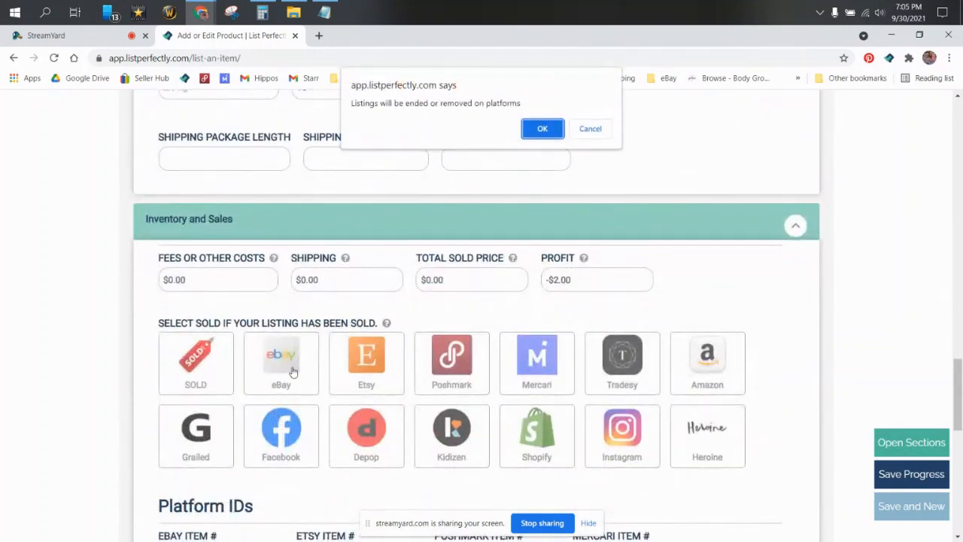
click(544, 128)
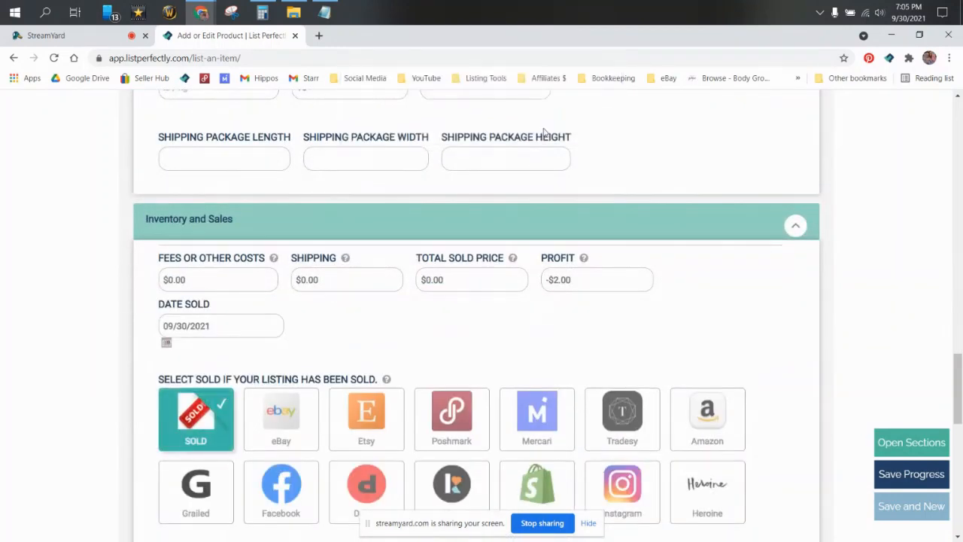
- Set the total sold price to 50.00
click(188, 280)
drag(188, 280, 158, 283)
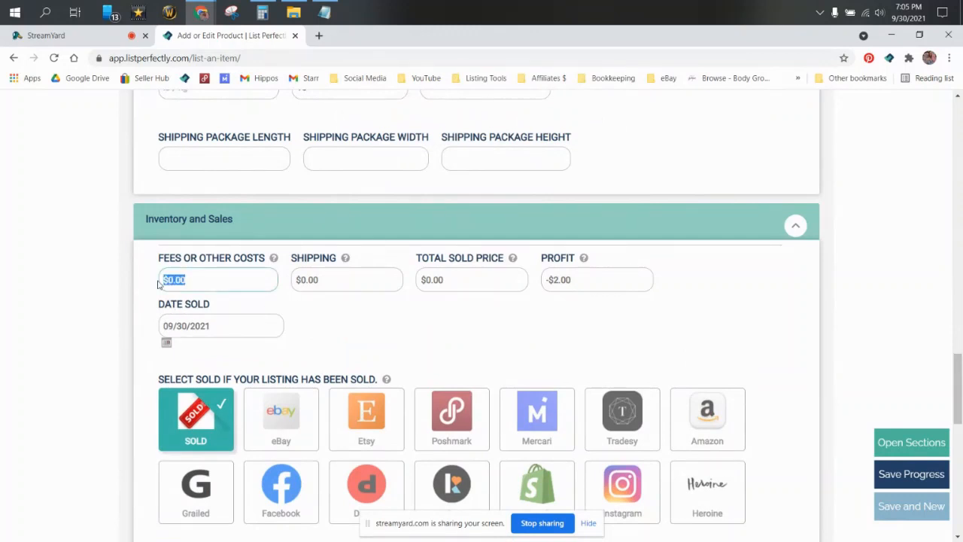
drag(461, 280, 334, 287)
text(50.00)
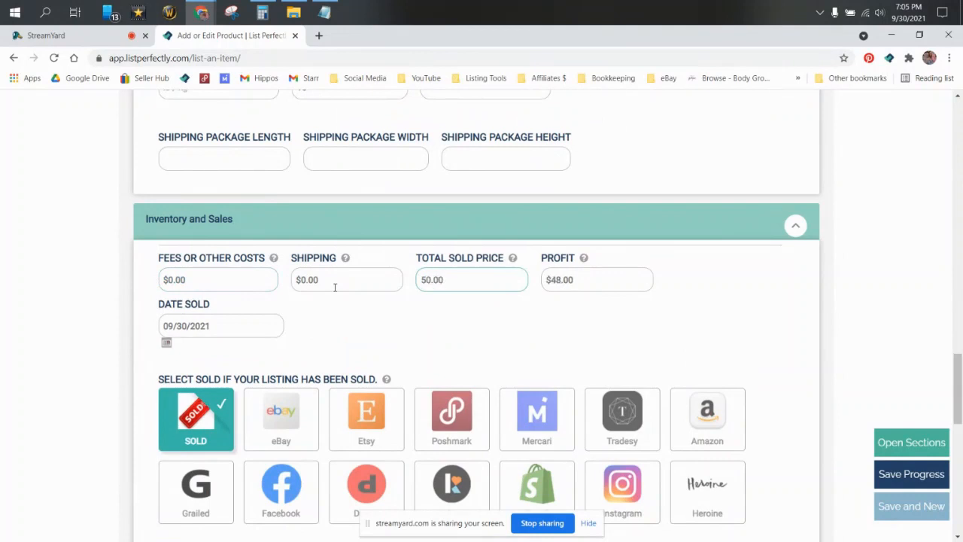
- Set the fees or other costs to 7.50 and the shipping cost to 3.50
click(222, 280)
text(7.50)
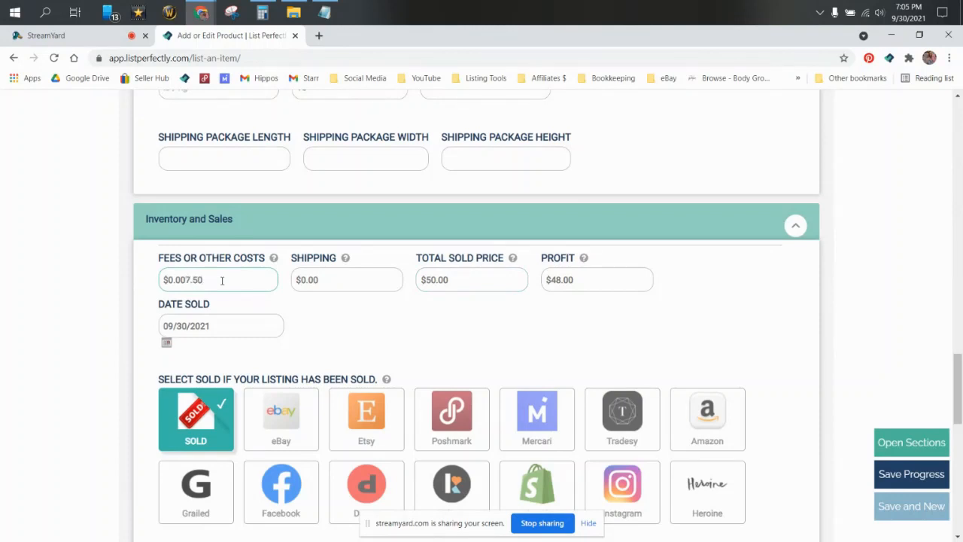
drag(222, 280, 138, 295)
key(BackSpace)
text(7.50)
key(Tab)
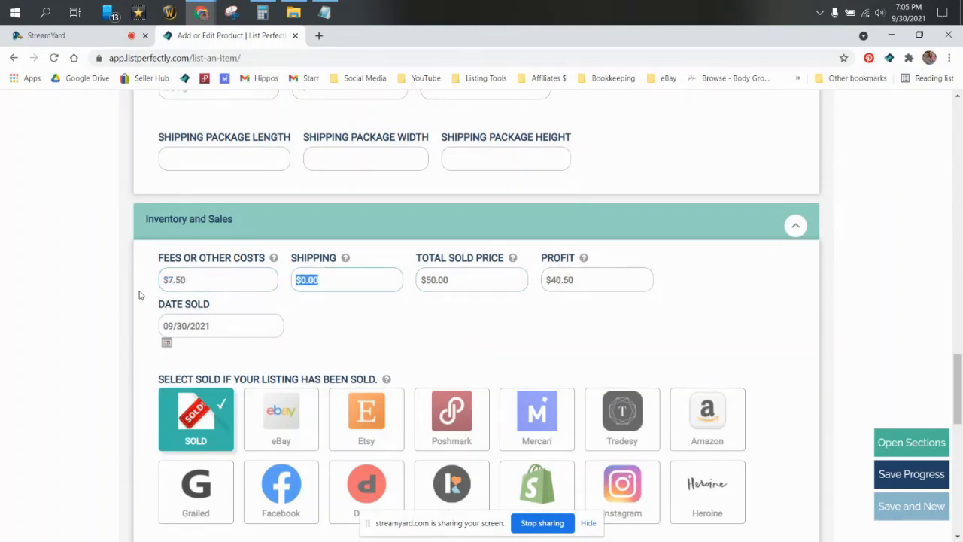
text(3.50)
click(634, 328)
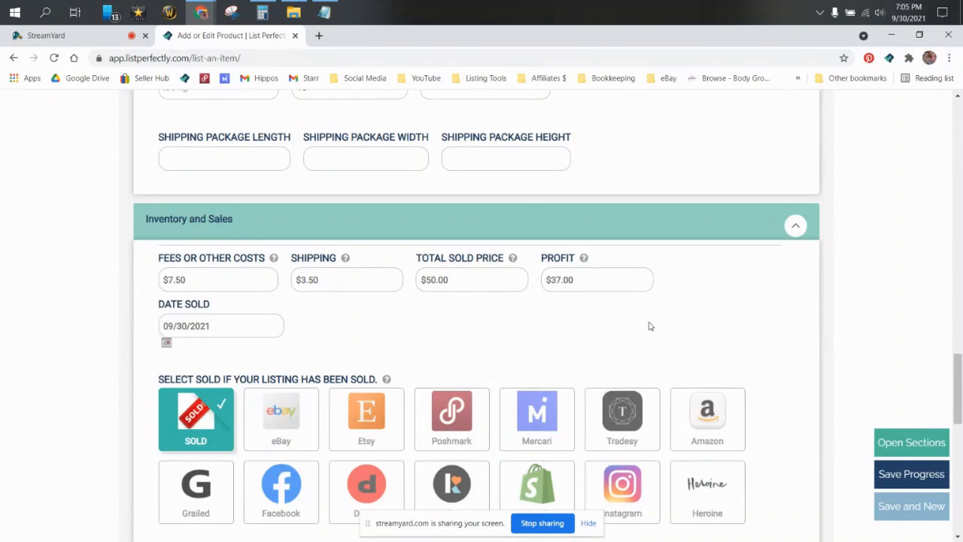
- Examine the sold-platform choices and the Platform IDs item number fields in the Inventory and Sales section
scroll(651, 325, down, 3)
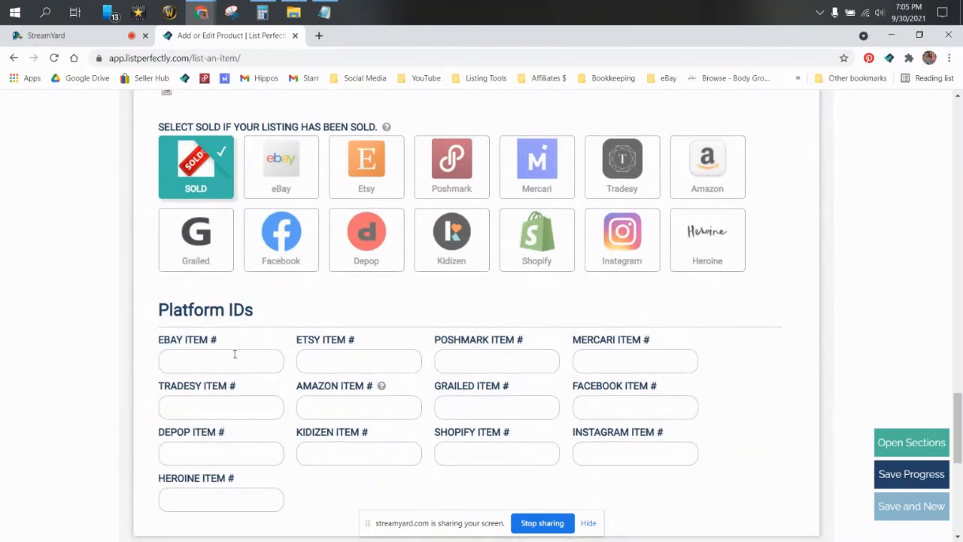
scroll(181, 290, down, 1)
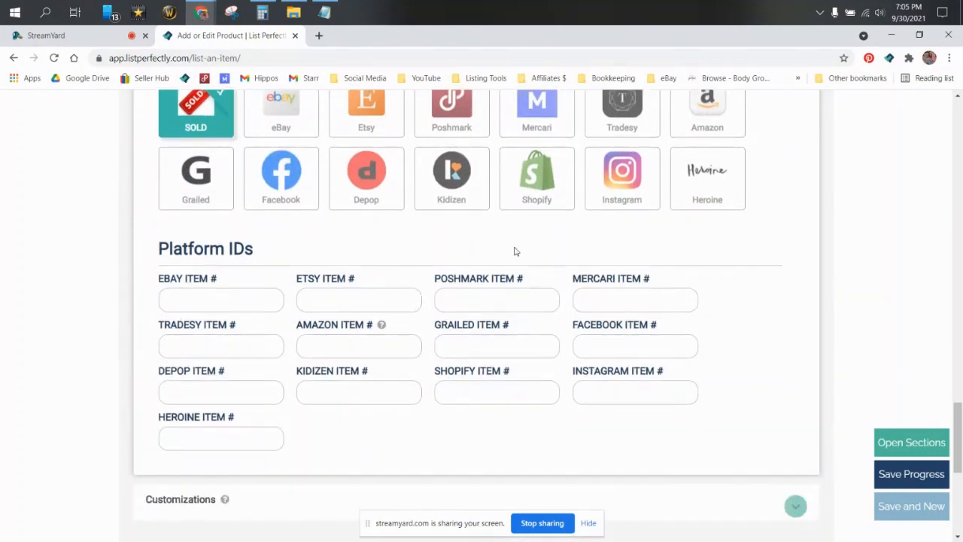
scroll(705, 359, up, 2)
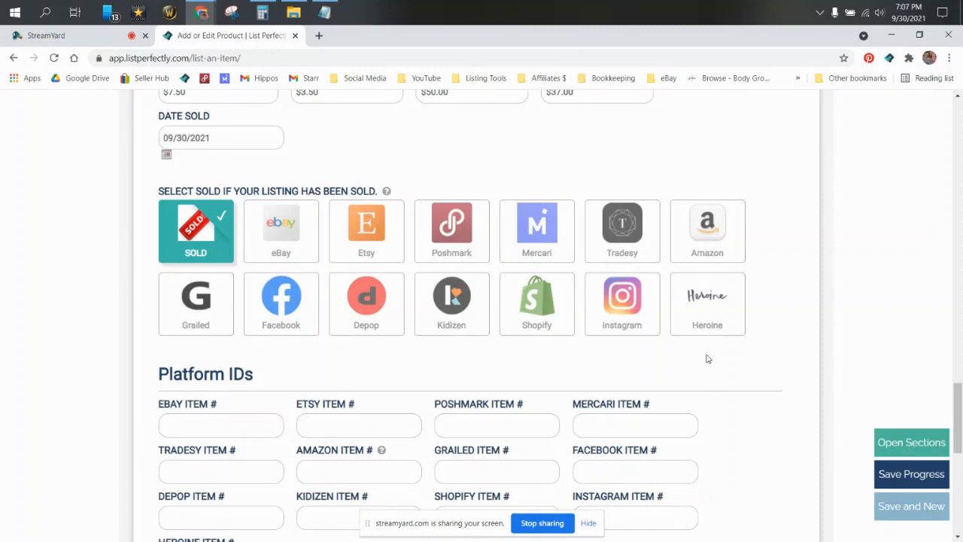
scroll(743, 447, up, 2)
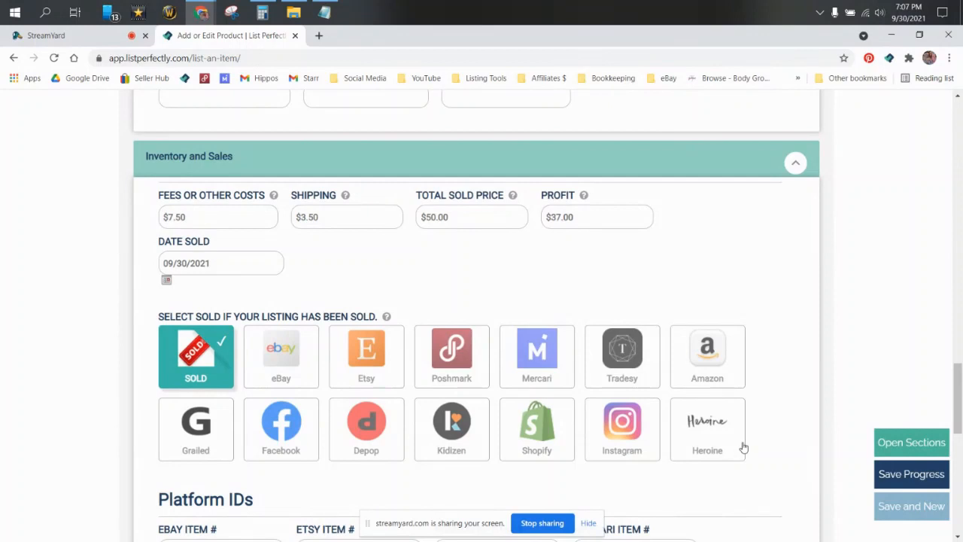
scroll(744, 448, down, 3)
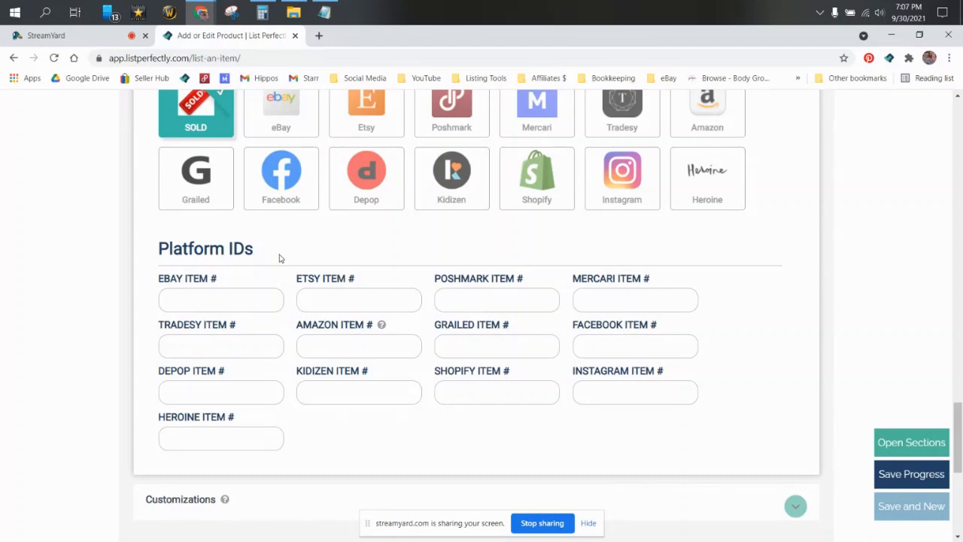
scroll(462, 237, up, 3)
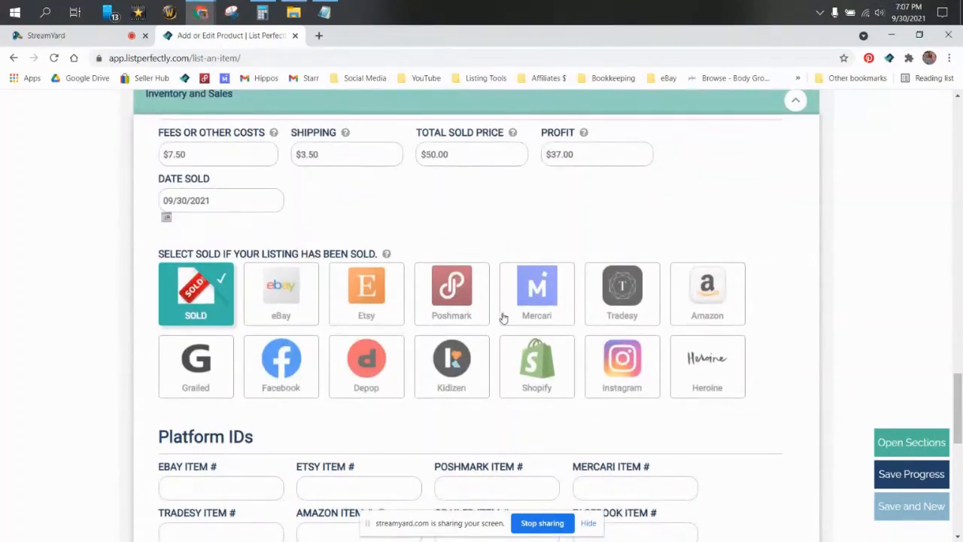
scroll(254, 215, down, 1)
scroll(243, 189, up, 1)
scroll(399, 214, down, 2)
scroll(255, 184, up, 2)
scroll(603, 143, down, 3)
- Expand the Customizations section, examine the description builder, bullet style and measurement settings, and copy the description from the preview
scroll(603, 144, down, 3)
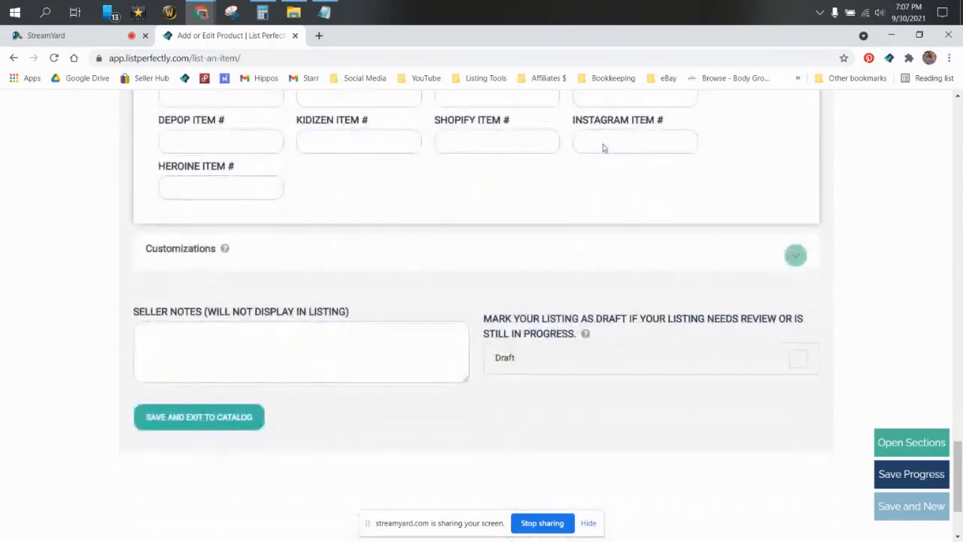
click(797, 255)
scroll(482, 228, down, 2)
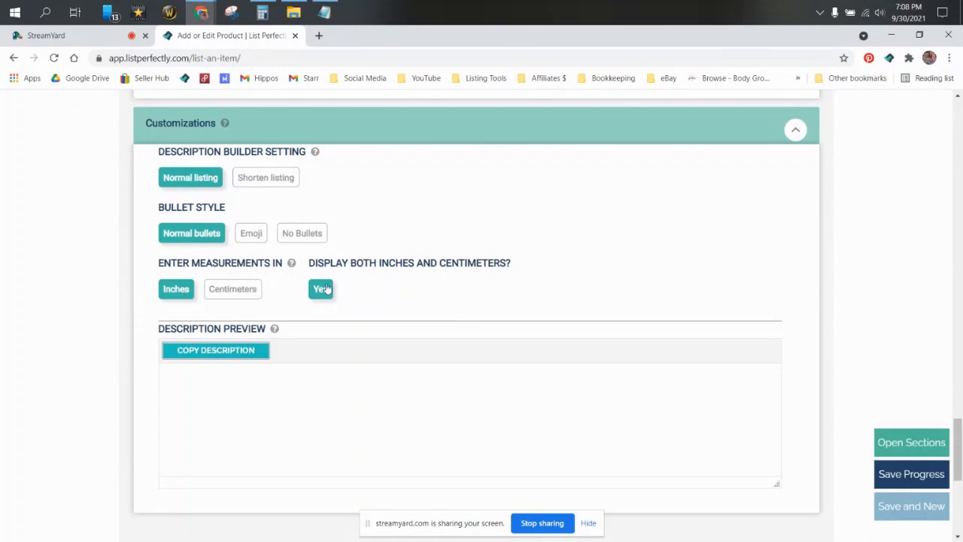
scroll(327, 288, down, 2)
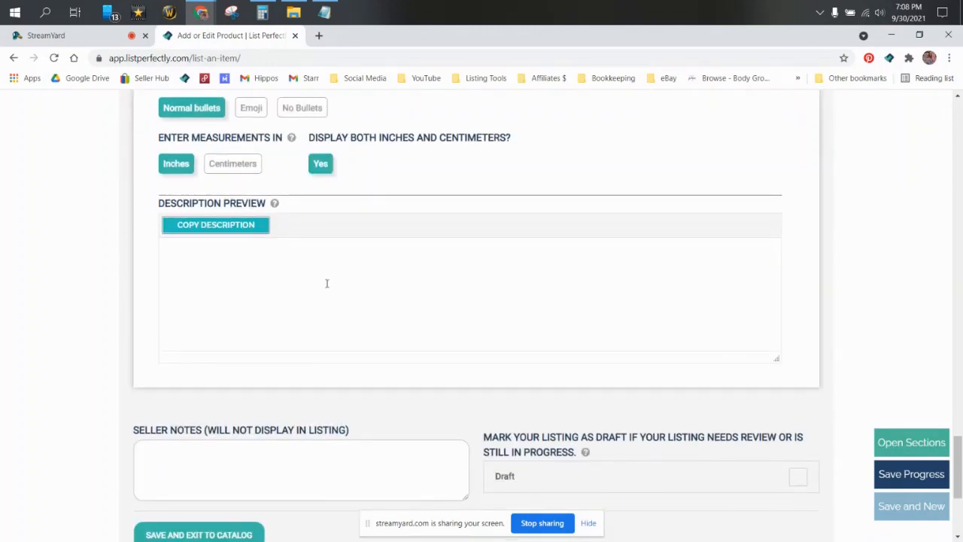
click(245, 228)
- Examine the seller notes field, leaving it blank, and try marking the listing as Draft before clearing that mark
scroll(293, 244, down, 3)
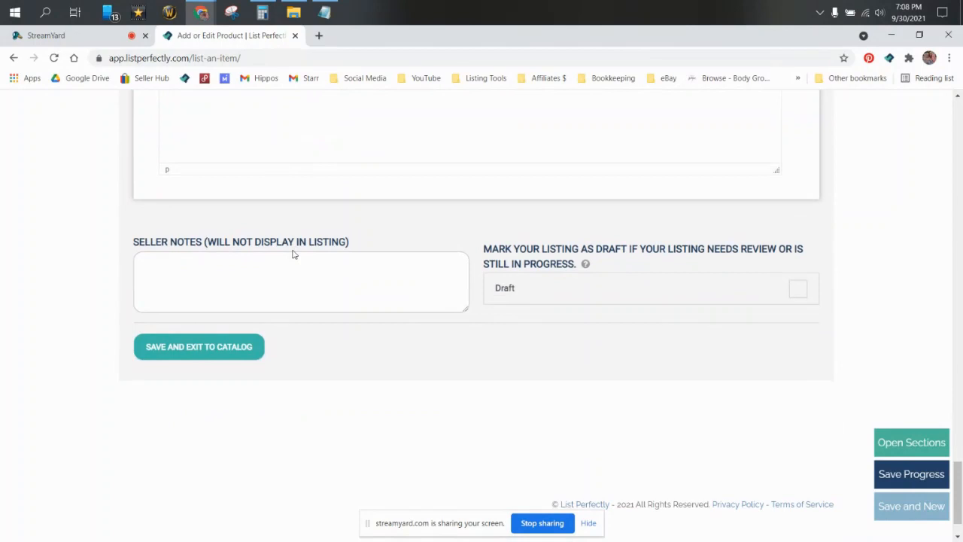
click(154, 259)
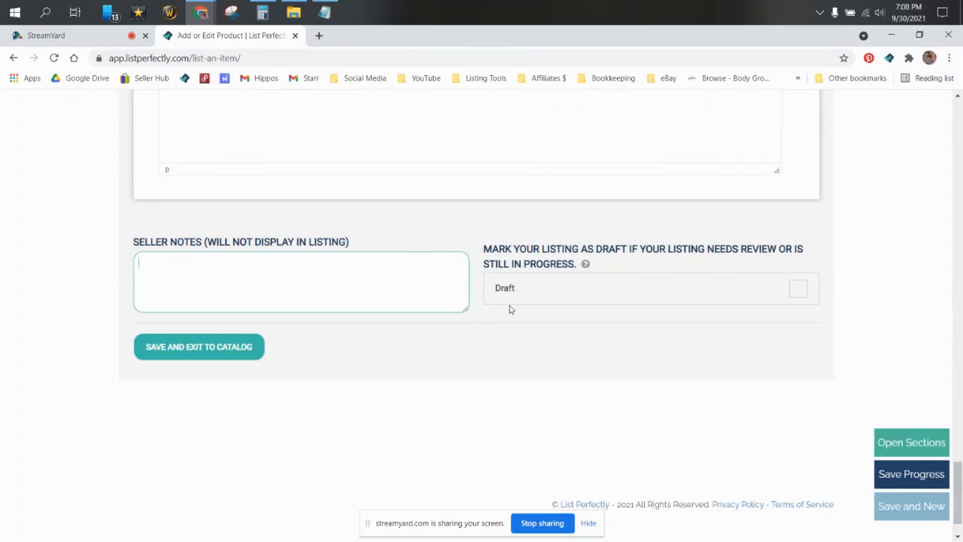
click(591, 525)
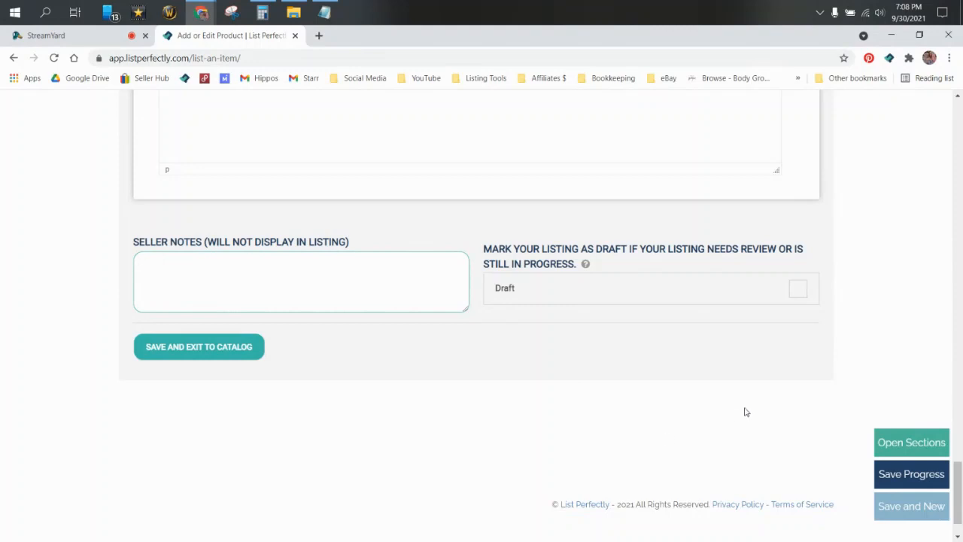
click(791, 294)
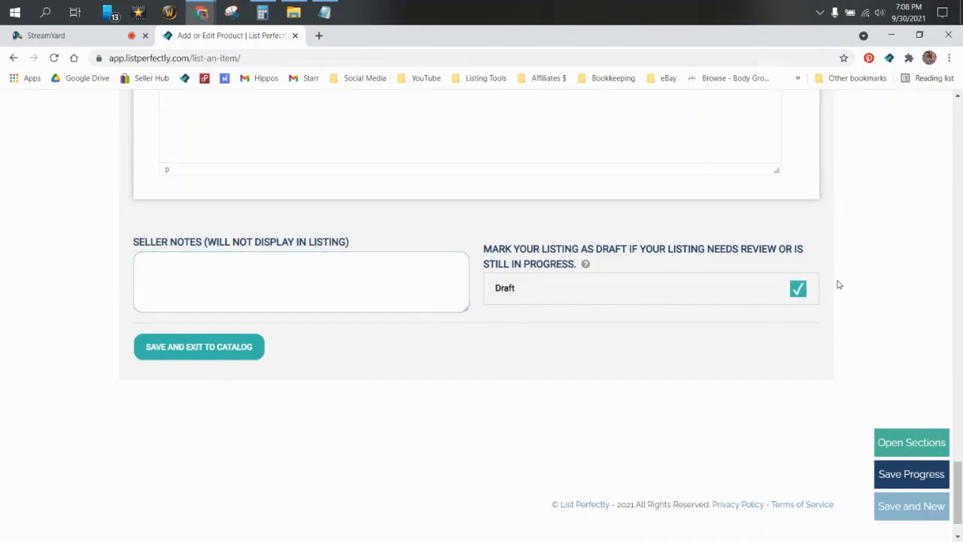
click(798, 294)
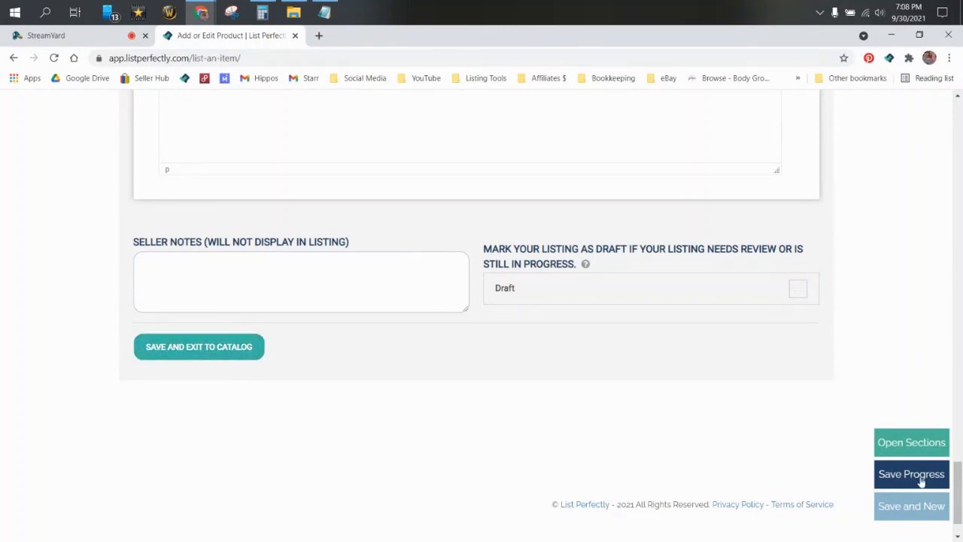
- Open the My Listings catalog and examine the listed items with their platforms, updated and created columns
drag(958, 489, 957, 105)
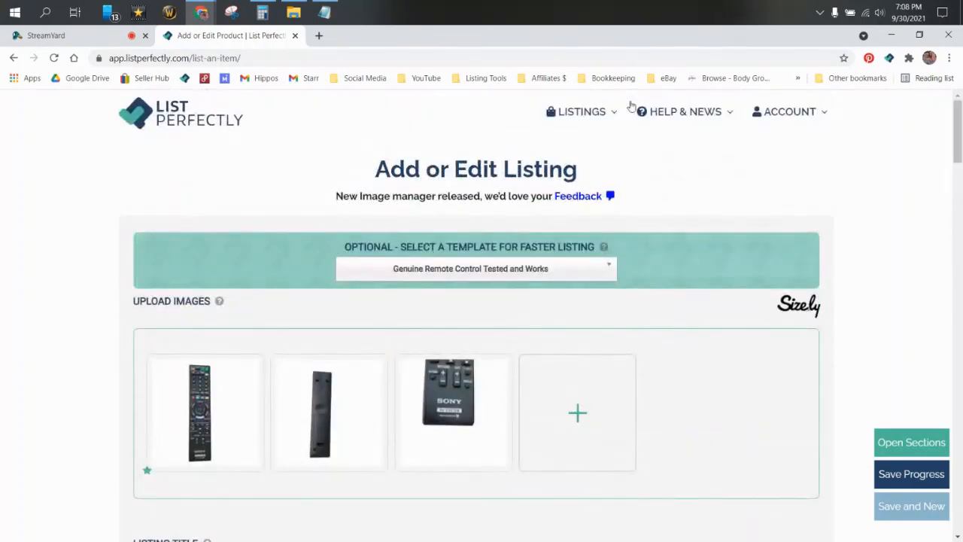
mouse_move(609, 113)
click(592, 178)
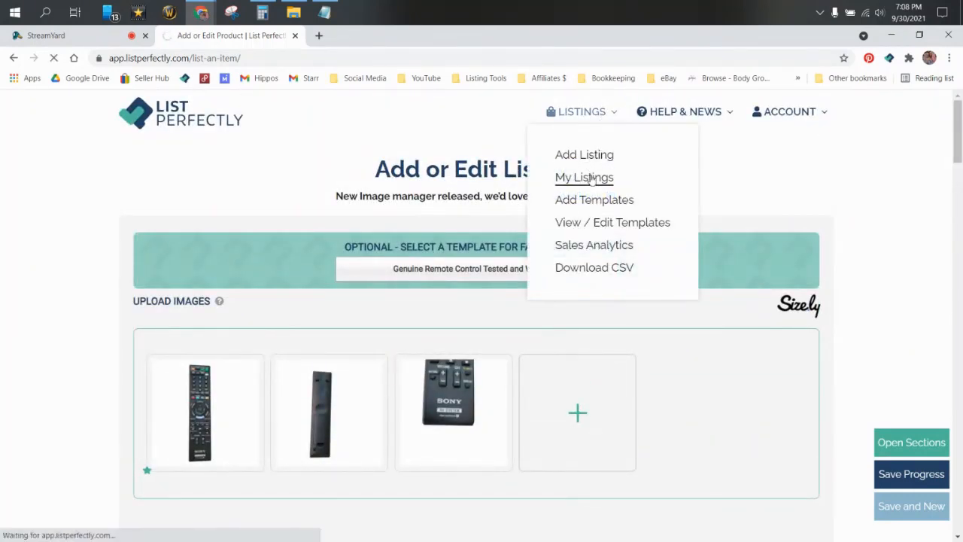
scroll(946, 117, down, 2)
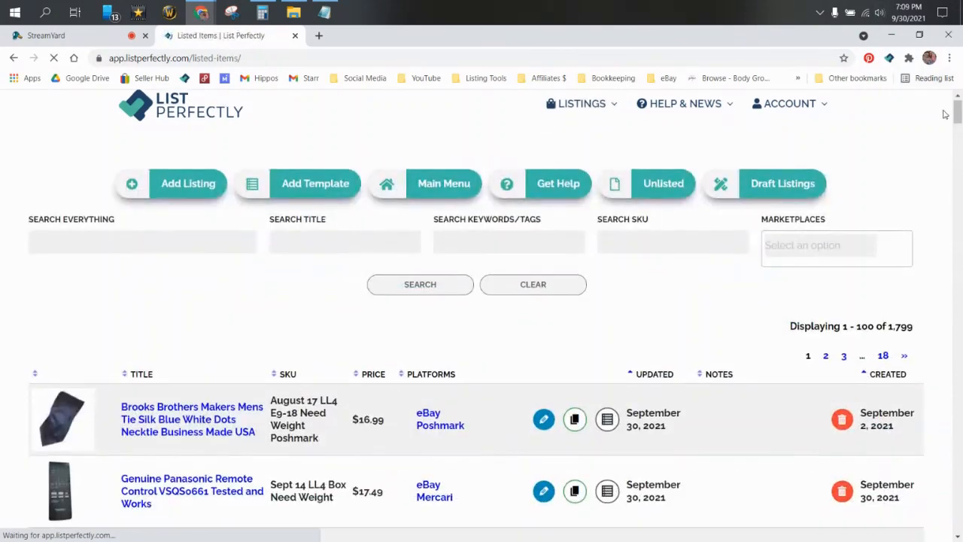
scroll(942, 124, down, 2)
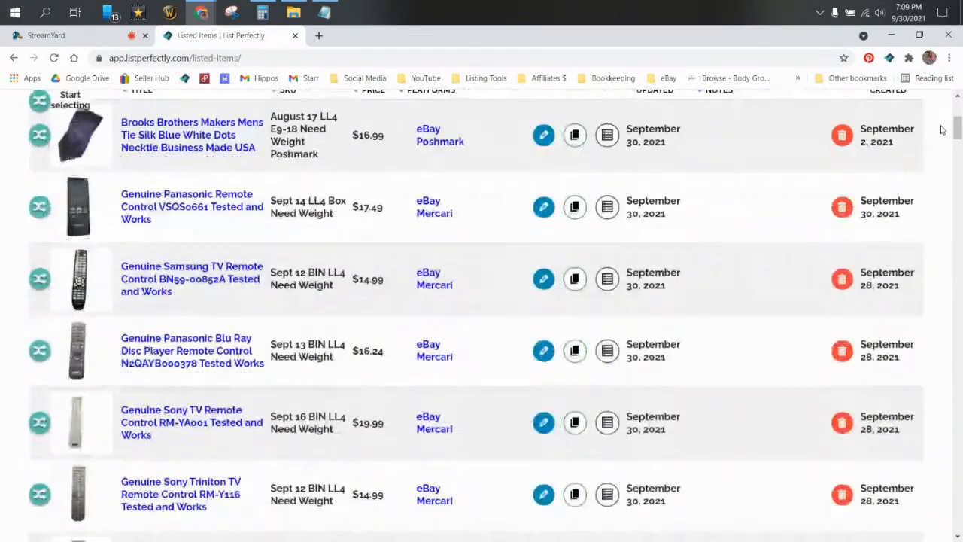
scroll(942, 130, up, 5)
scroll(942, 143, down, 4)
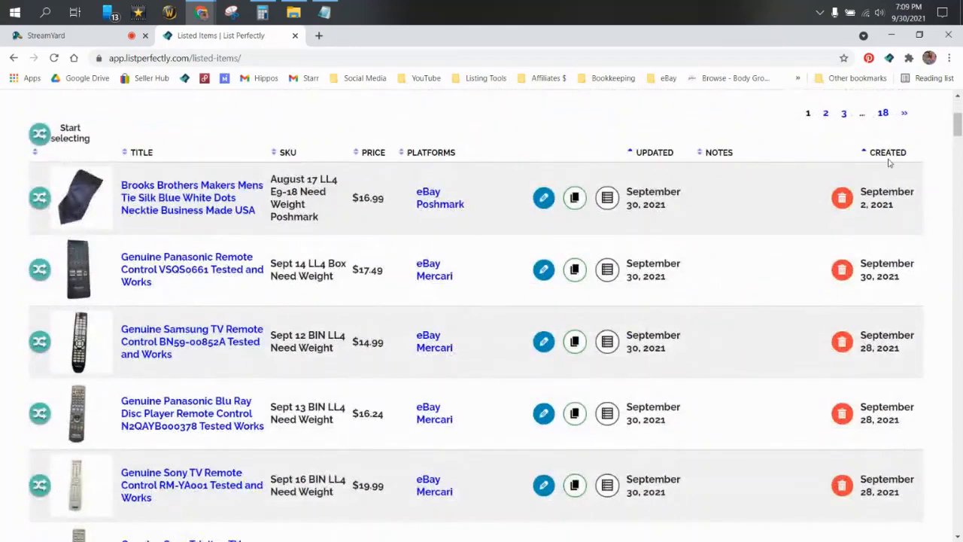
scroll(890, 163, up, 2)
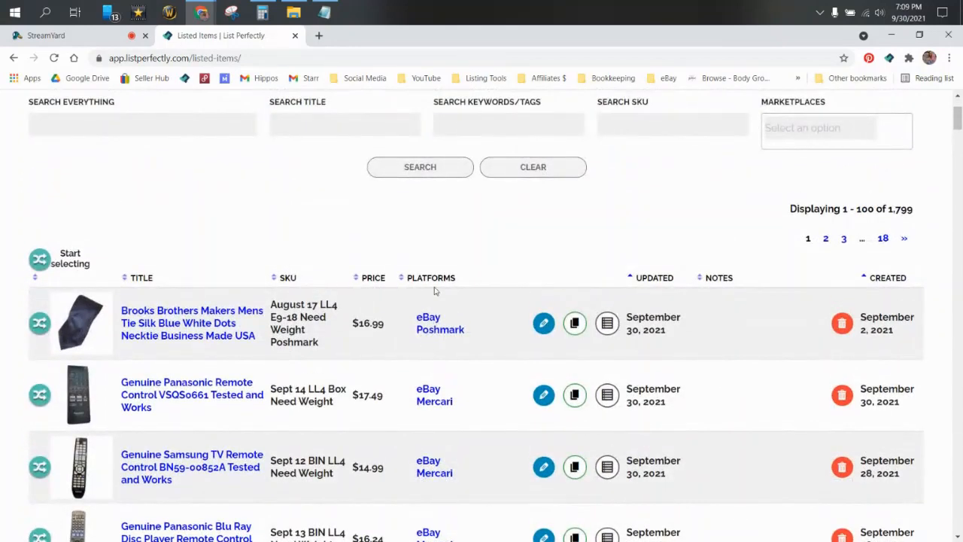
- Examine the crossposting, copy and end-listing options for the Brooks Brothers necktie listing, closing them without choosing any
click(39, 323)
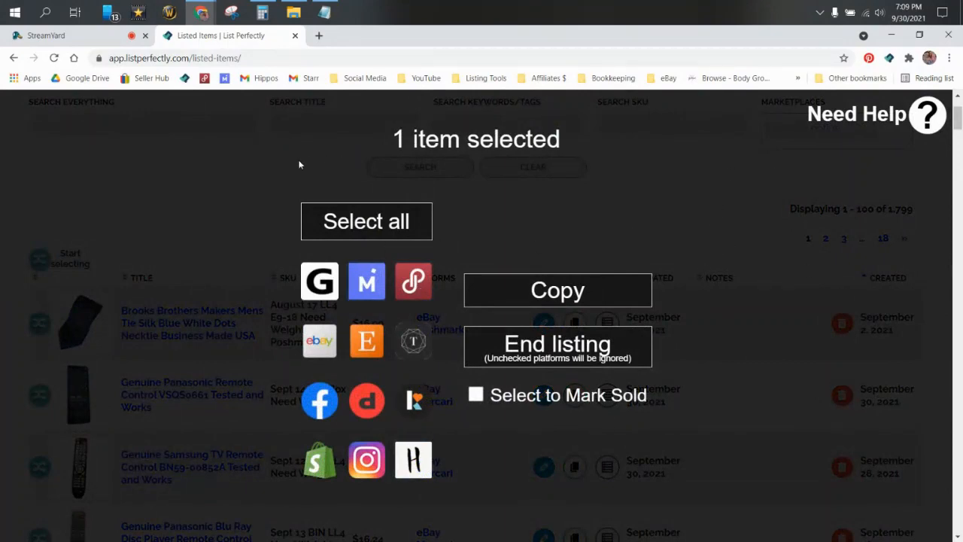
click(170, 161)
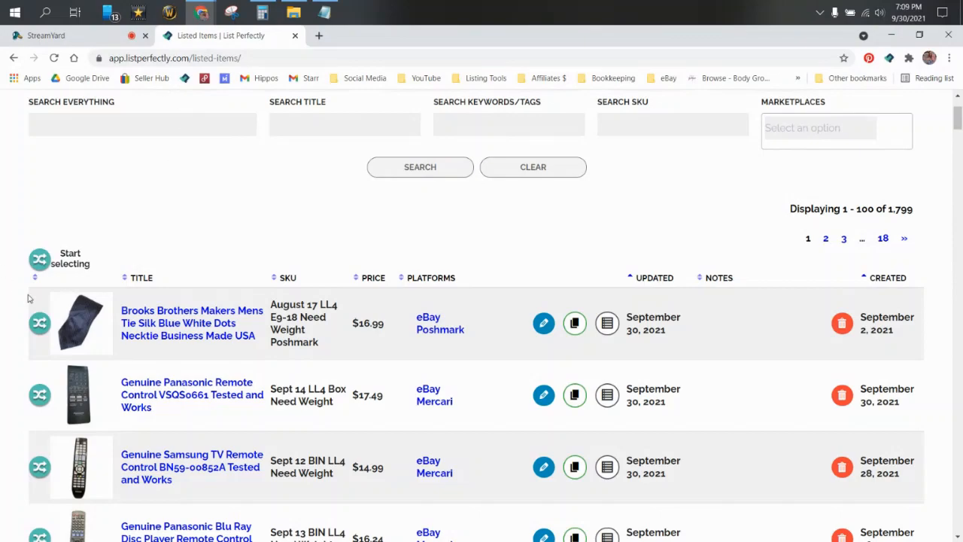
click(40, 323)
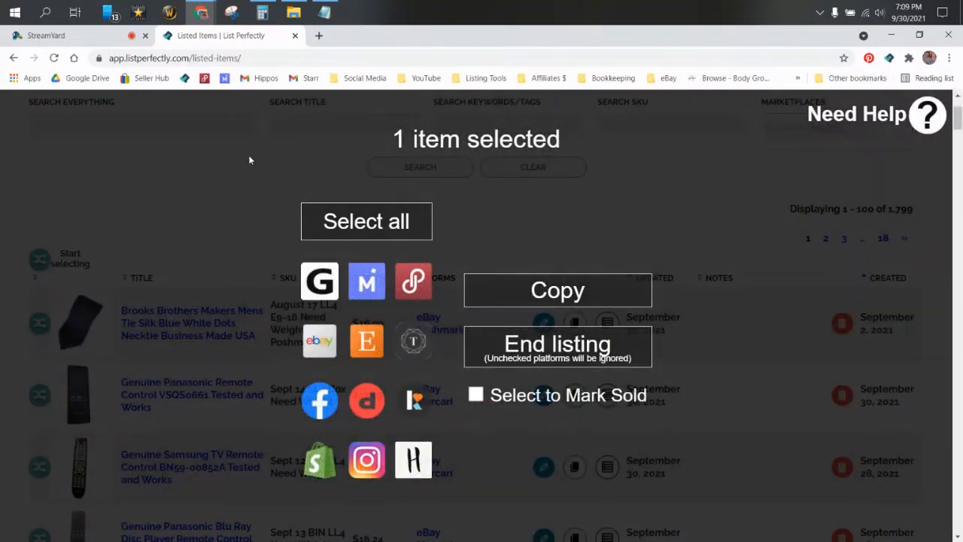
click(250, 159)
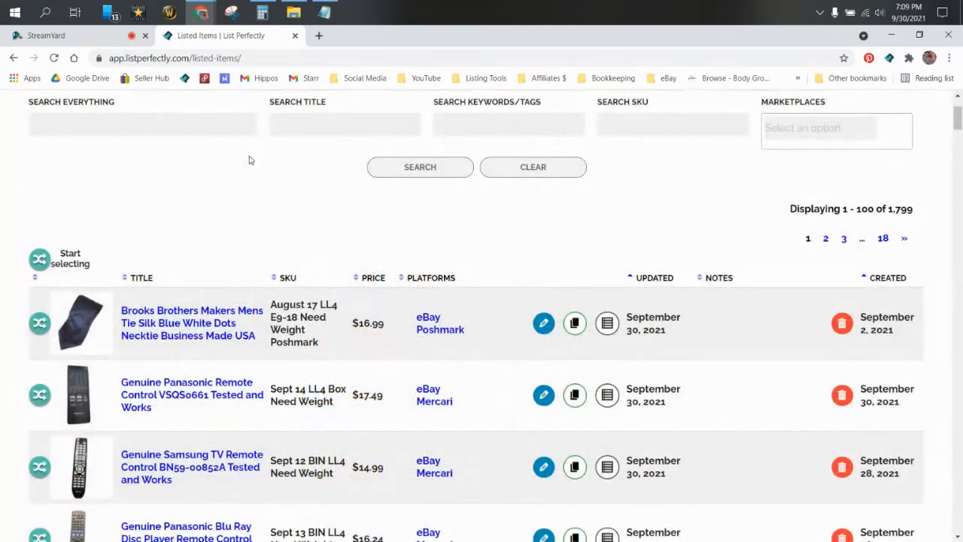
- Start multi-item selection and select the first eight listings, from the Brooks Brothers necktie through the Toshiba DVDR remote SE-R0225
click(40, 259)
click(57, 316)
click(97, 386)
click(113, 478)
scroll(114, 478, down, 3)
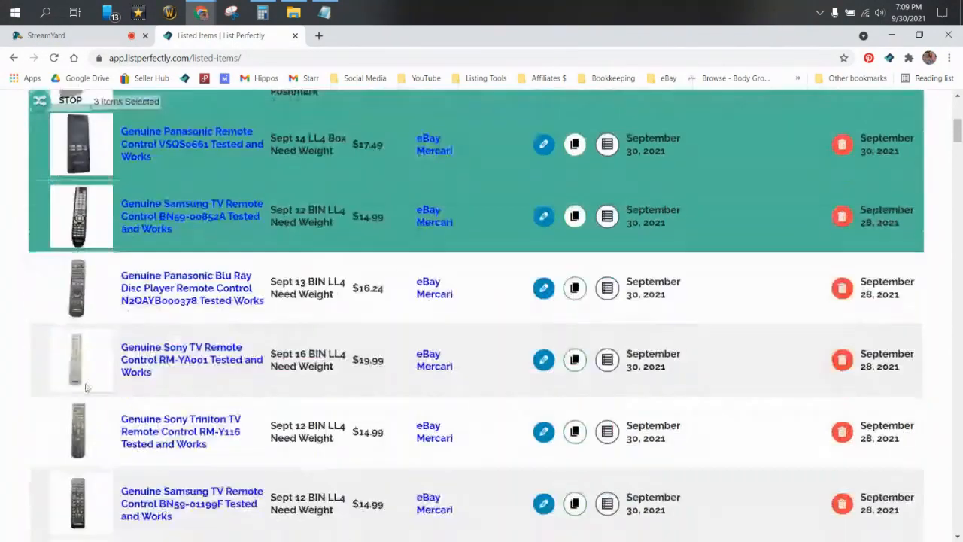
click(84, 297)
click(87, 354)
click(95, 428)
scroll(95, 428, down, 3)
click(95, 311)
click(107, 383)
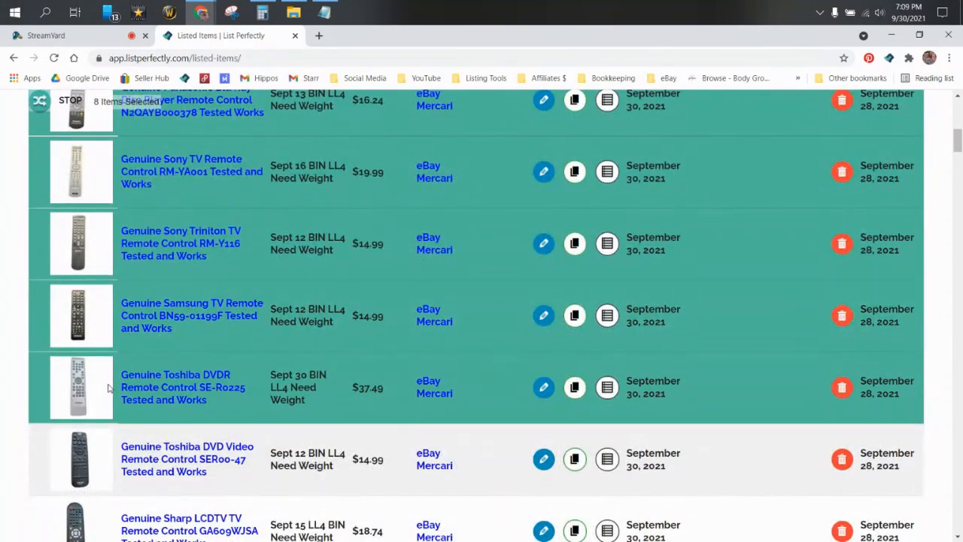